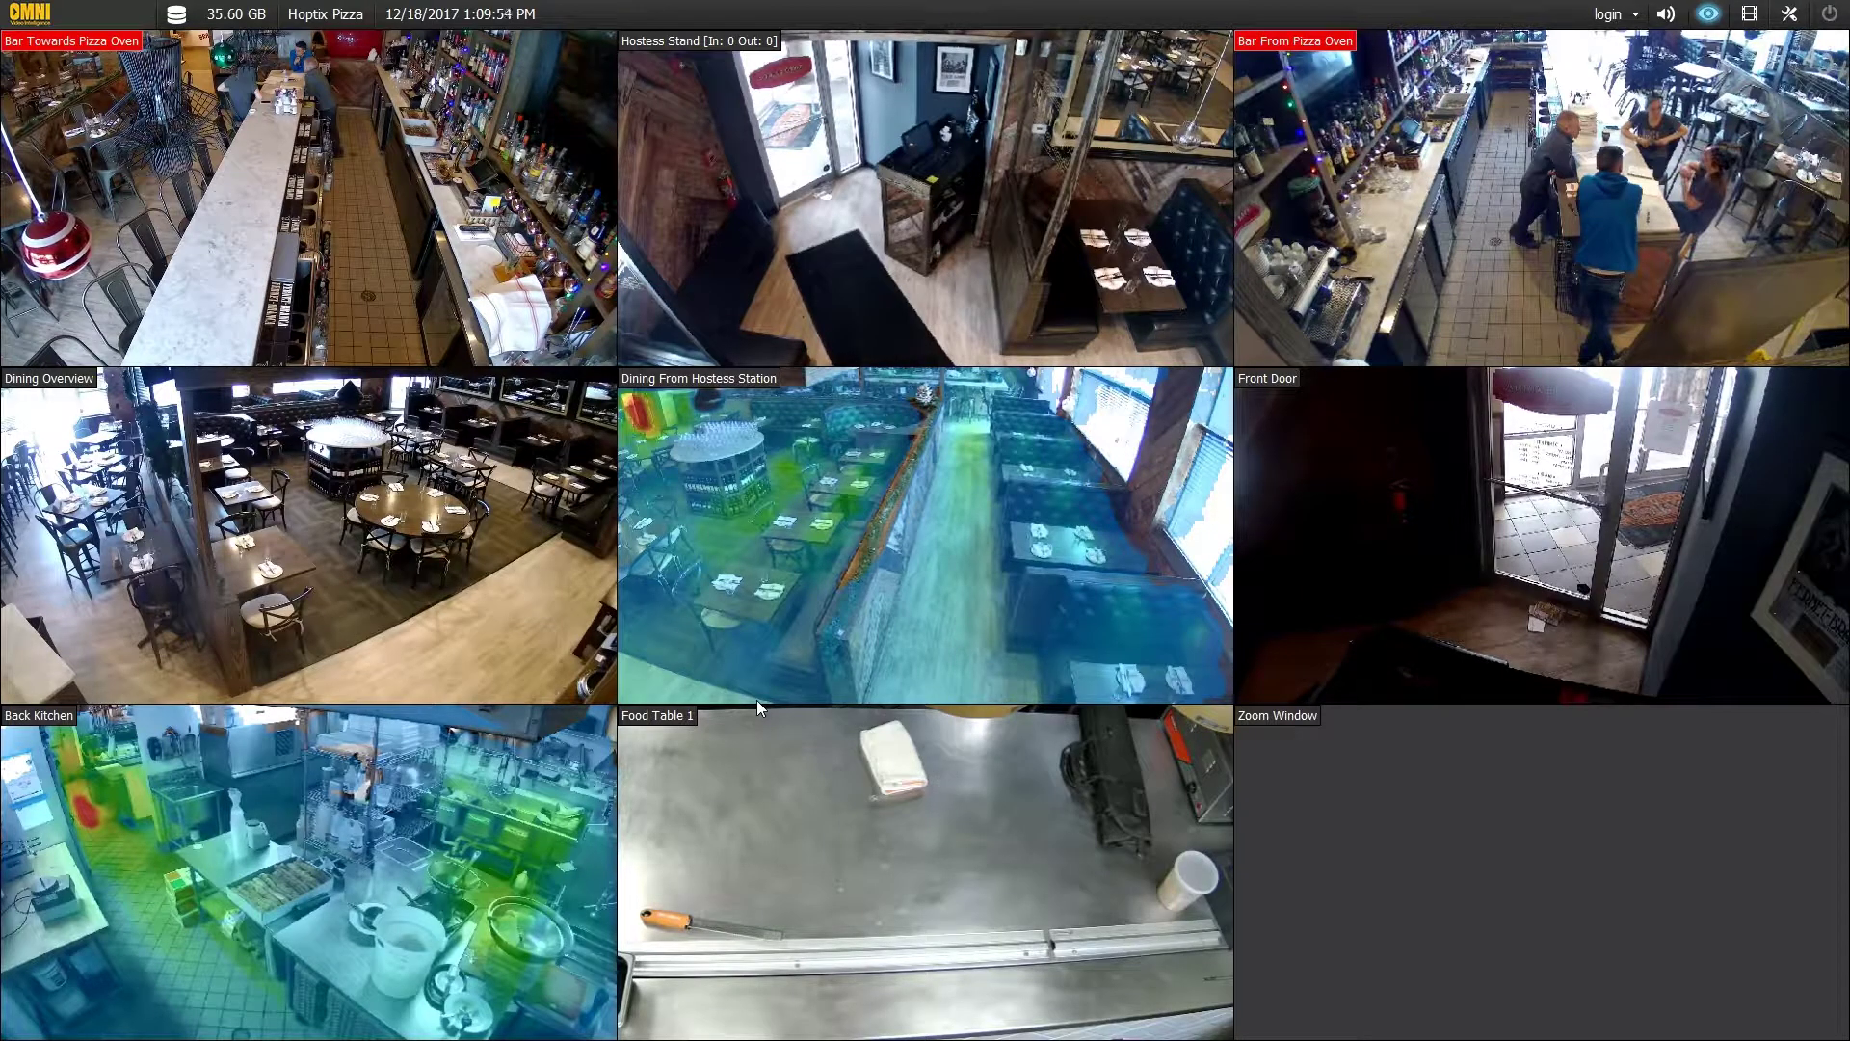
- Select the Dining From Hostess Station camera and switch to the recorded-footage View Log
click(780, 692)
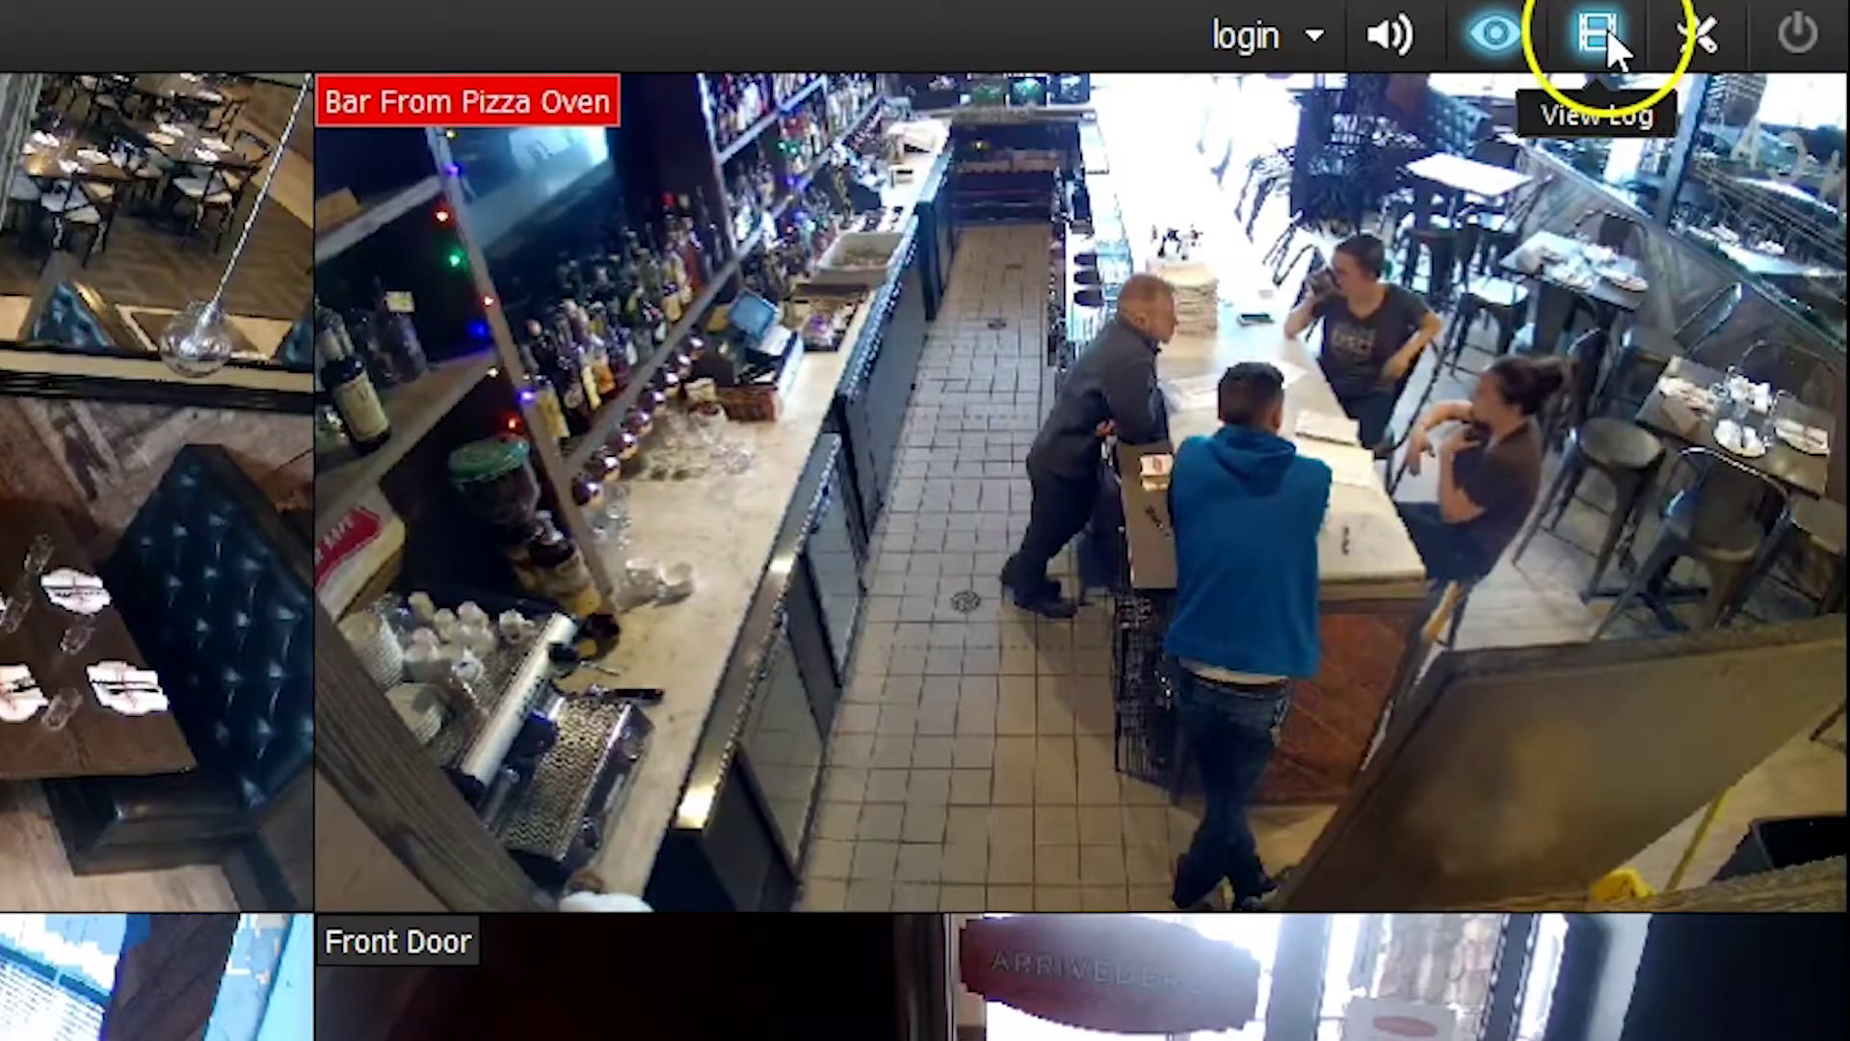
click(1604, 29)
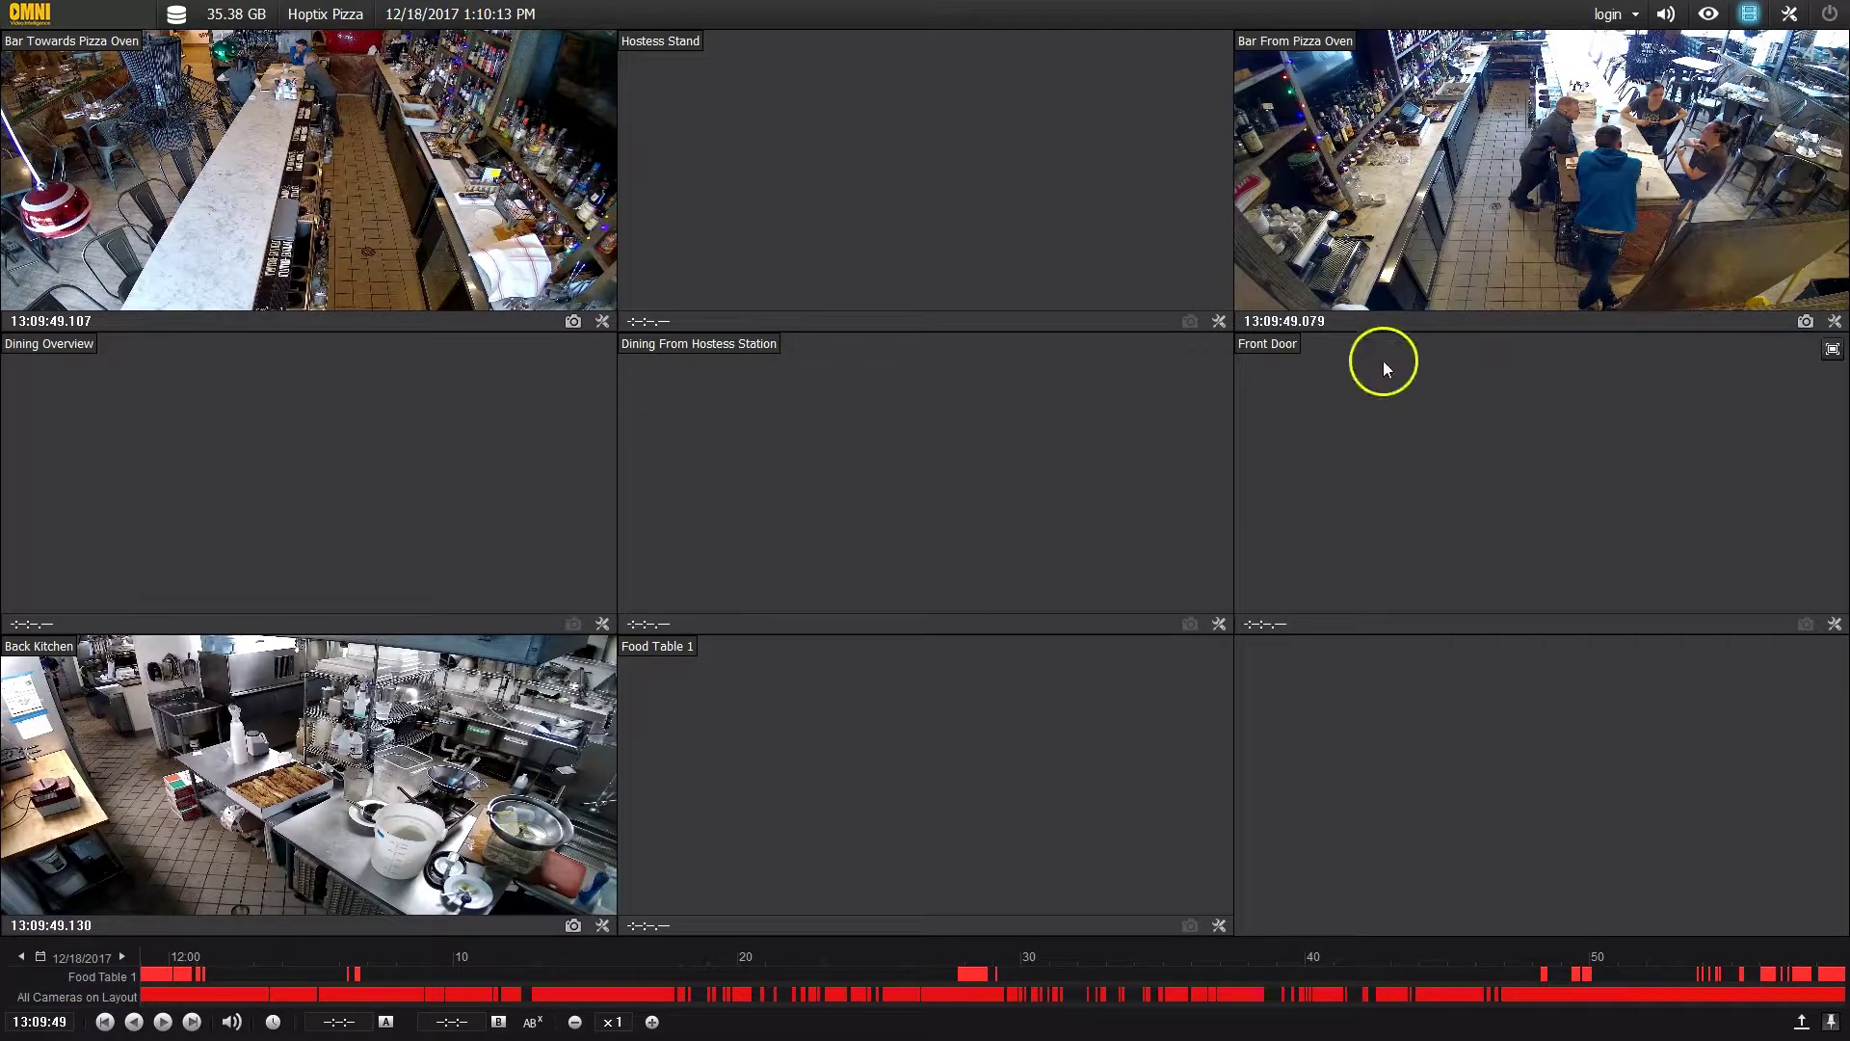
- Load all cameras' recordings from December 15, 2017 using the recorded-dates calendar
click(80, 959)
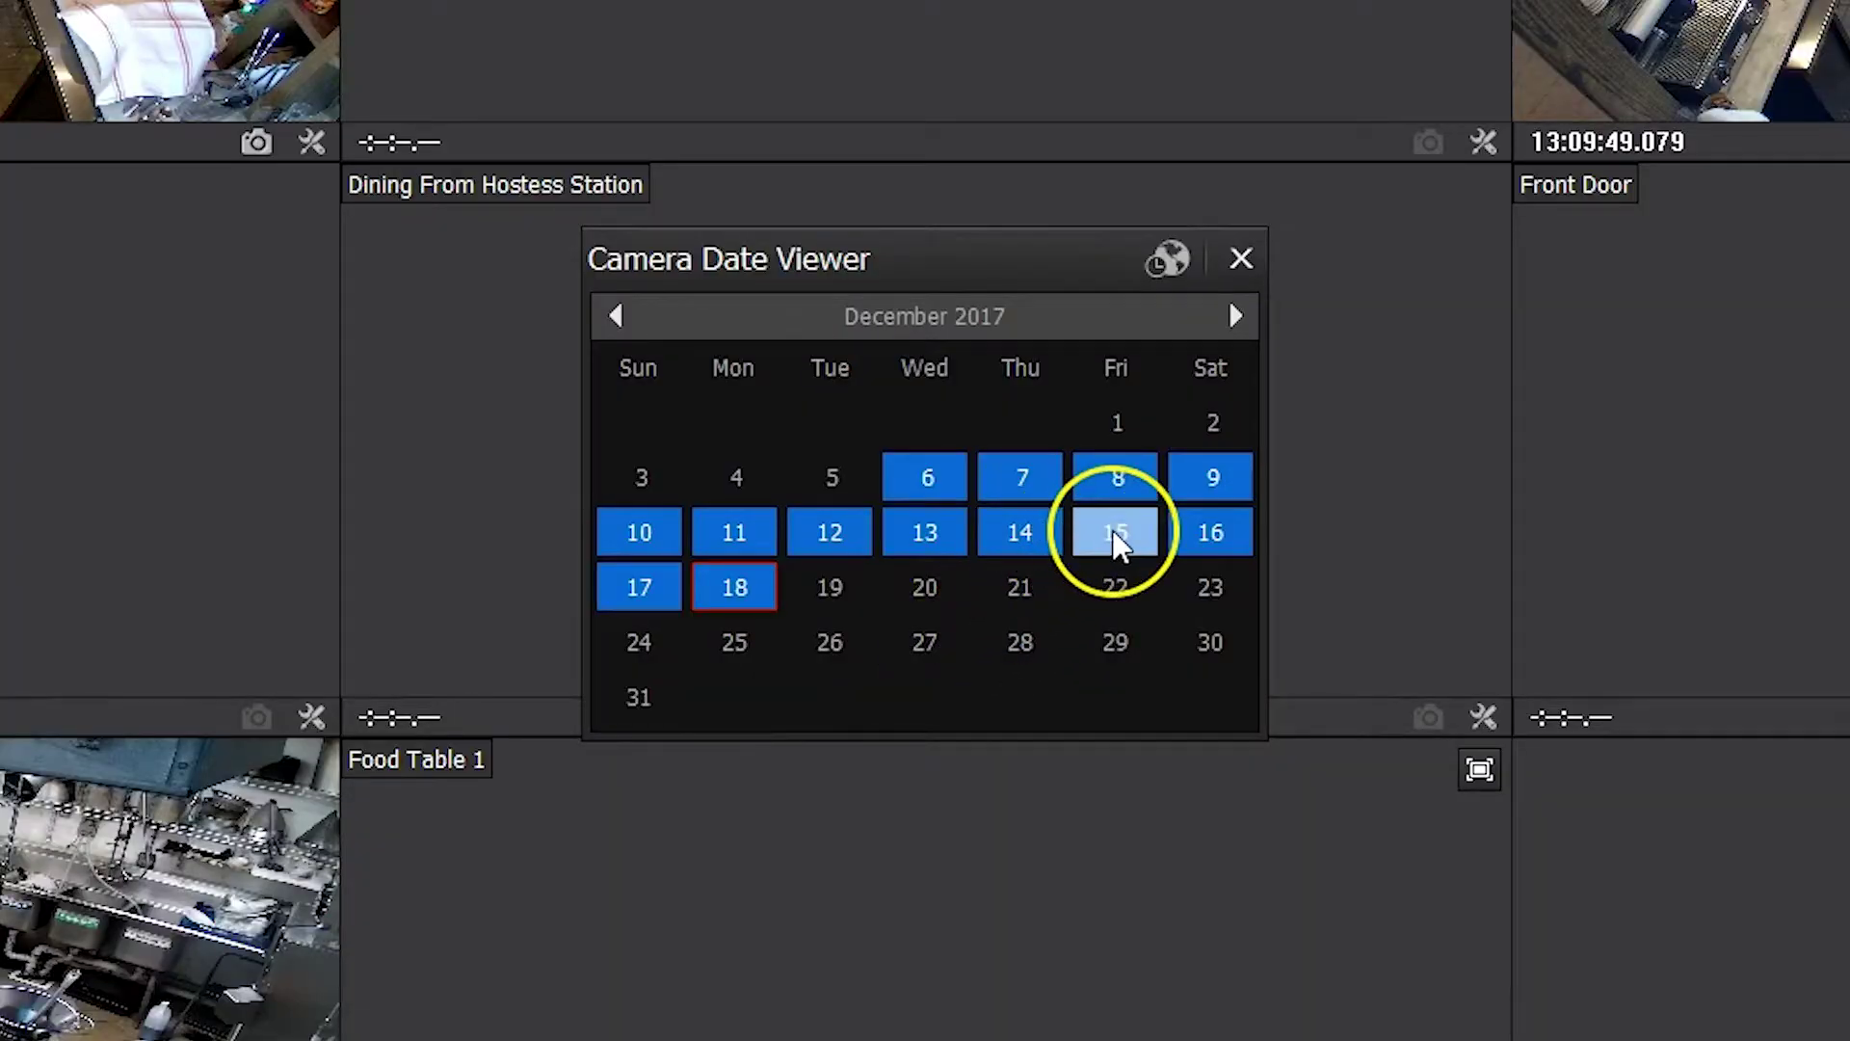
click(1116, 539)
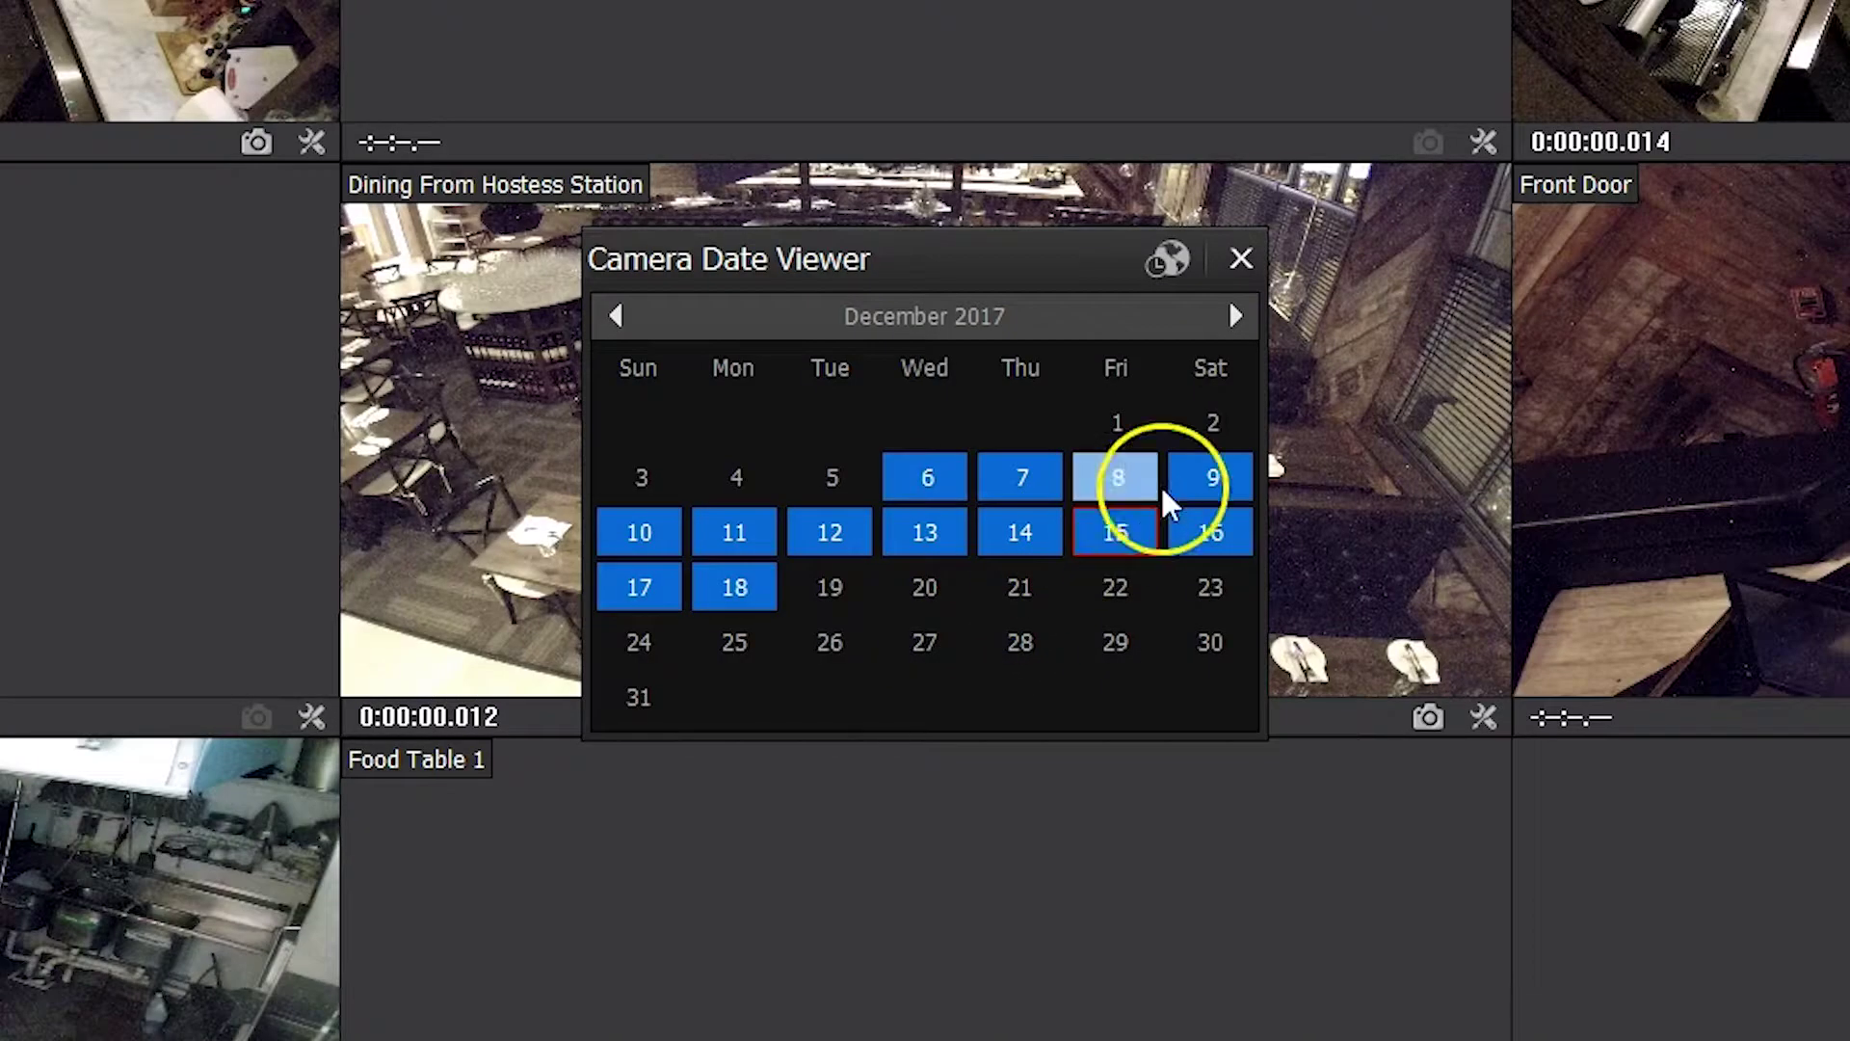
click(1237, 258)
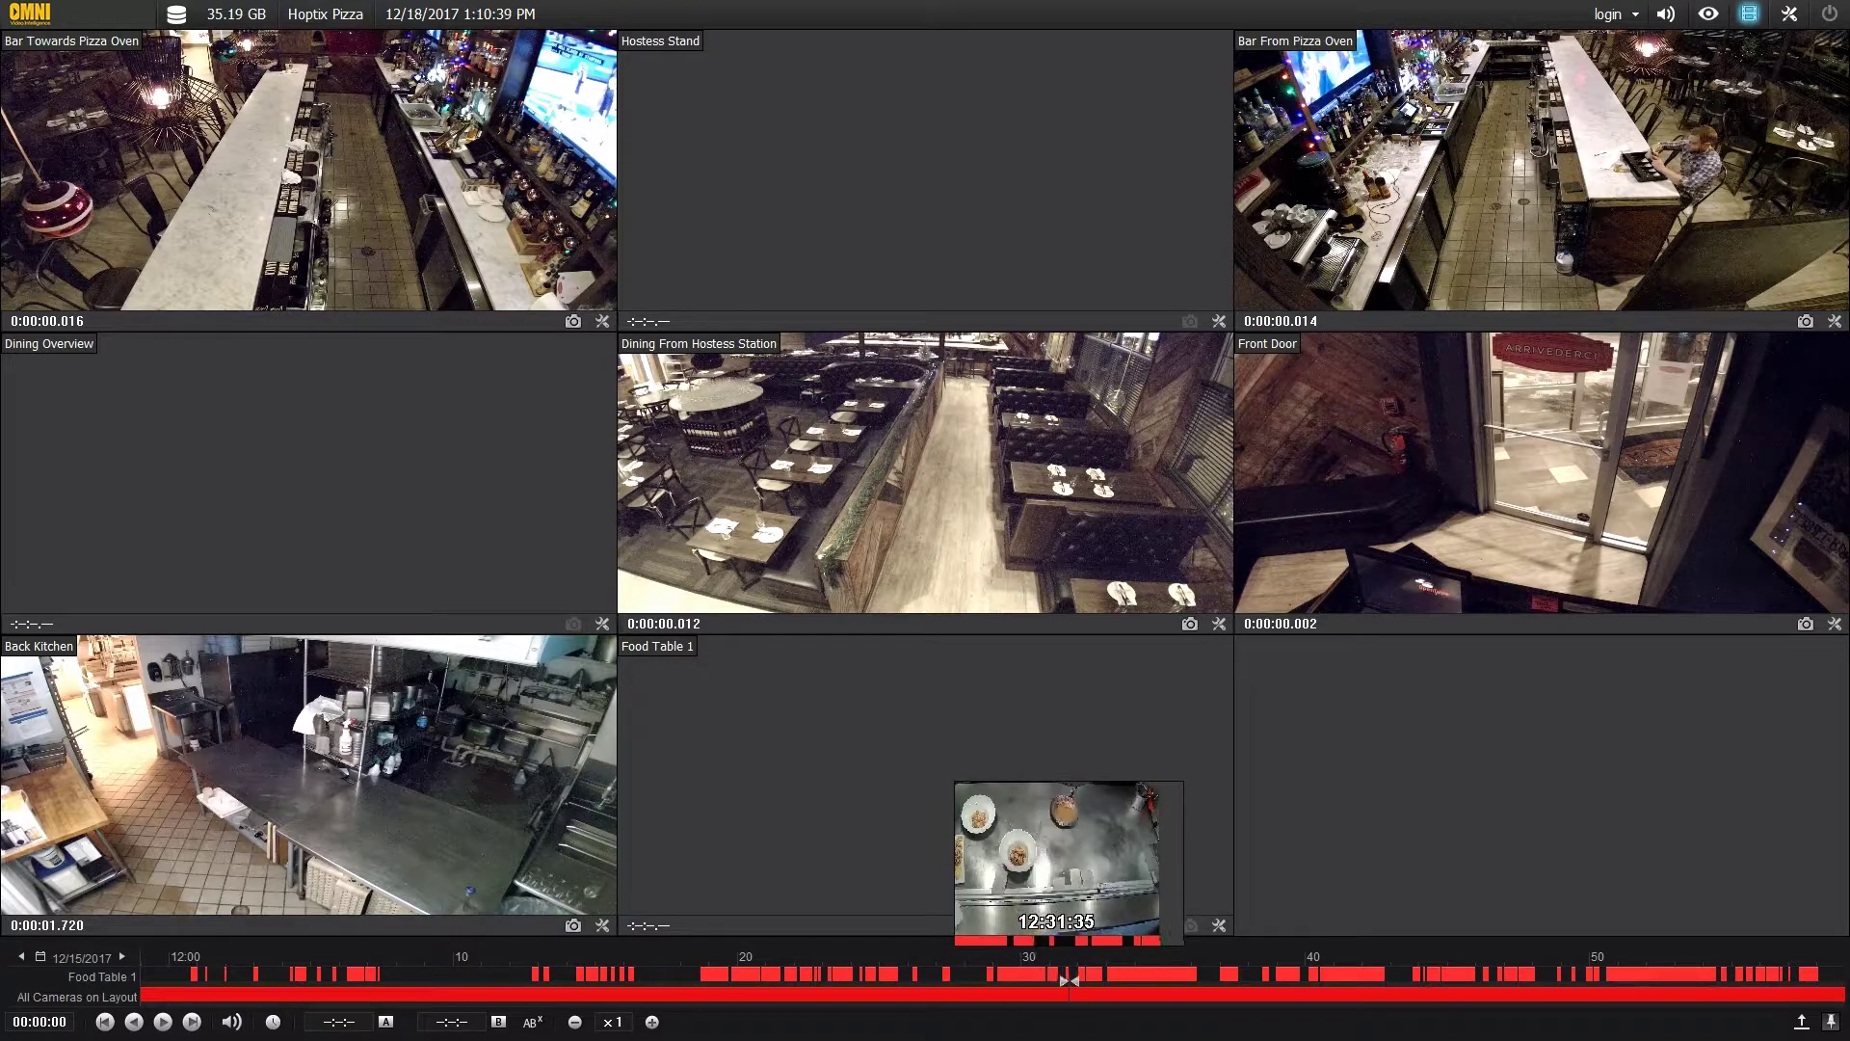
- Scrub the timeline and jump playback to about 12:35
click(1090, 981)
drag(1090, 981, 1169, 974)
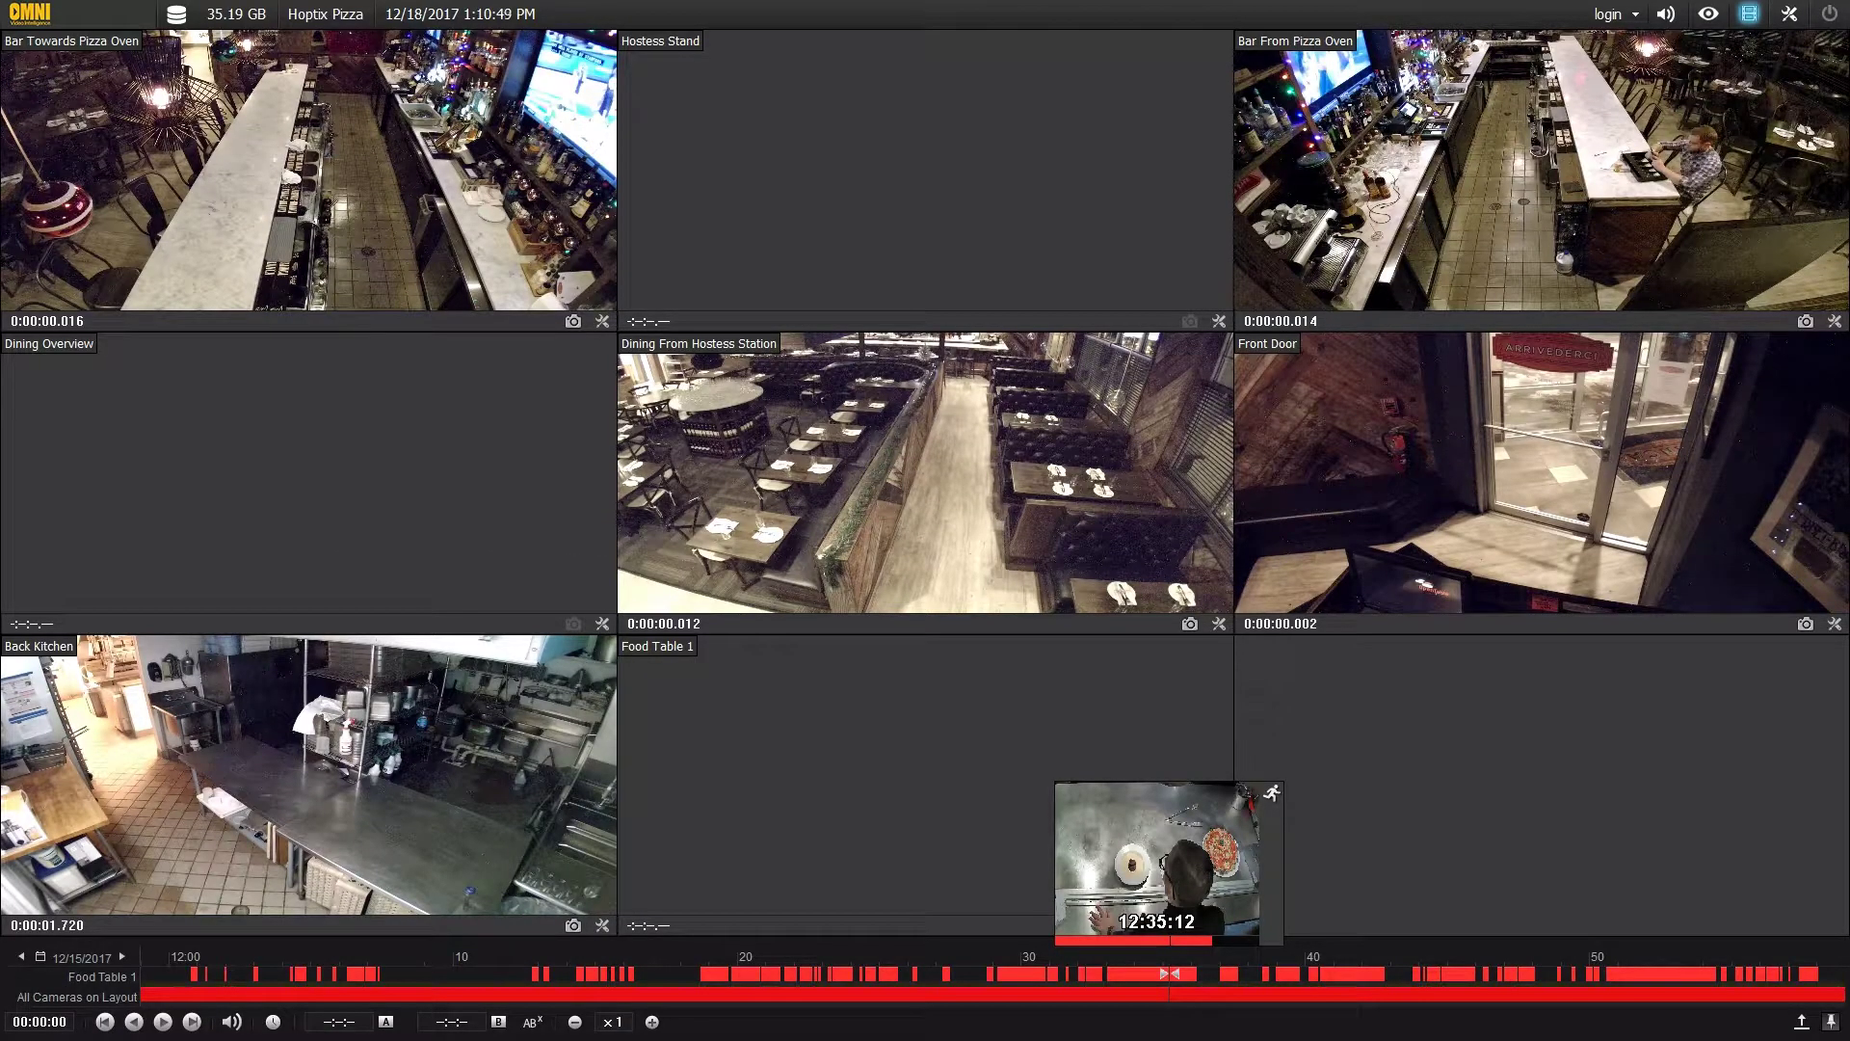
click(1169, 974)
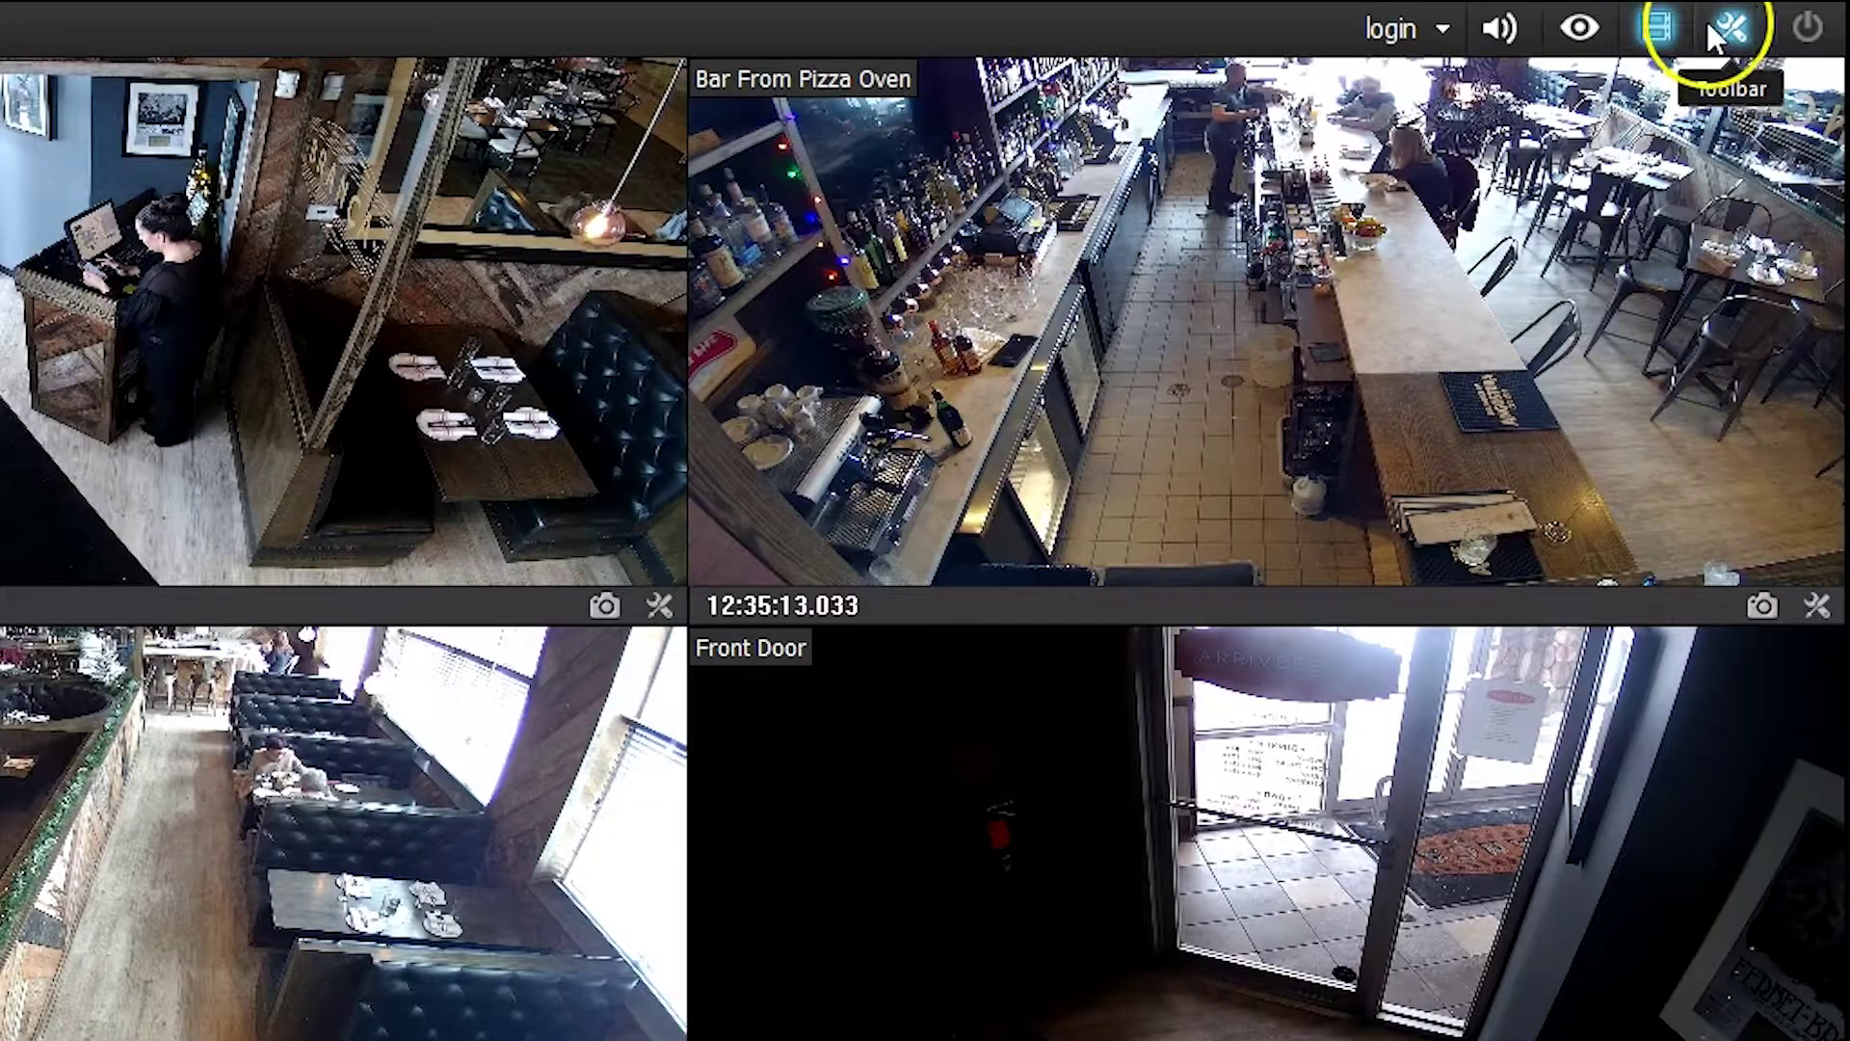
- Open the Backup dialog from the recording tools menu
click(1711, 29)
click(1671, 91)
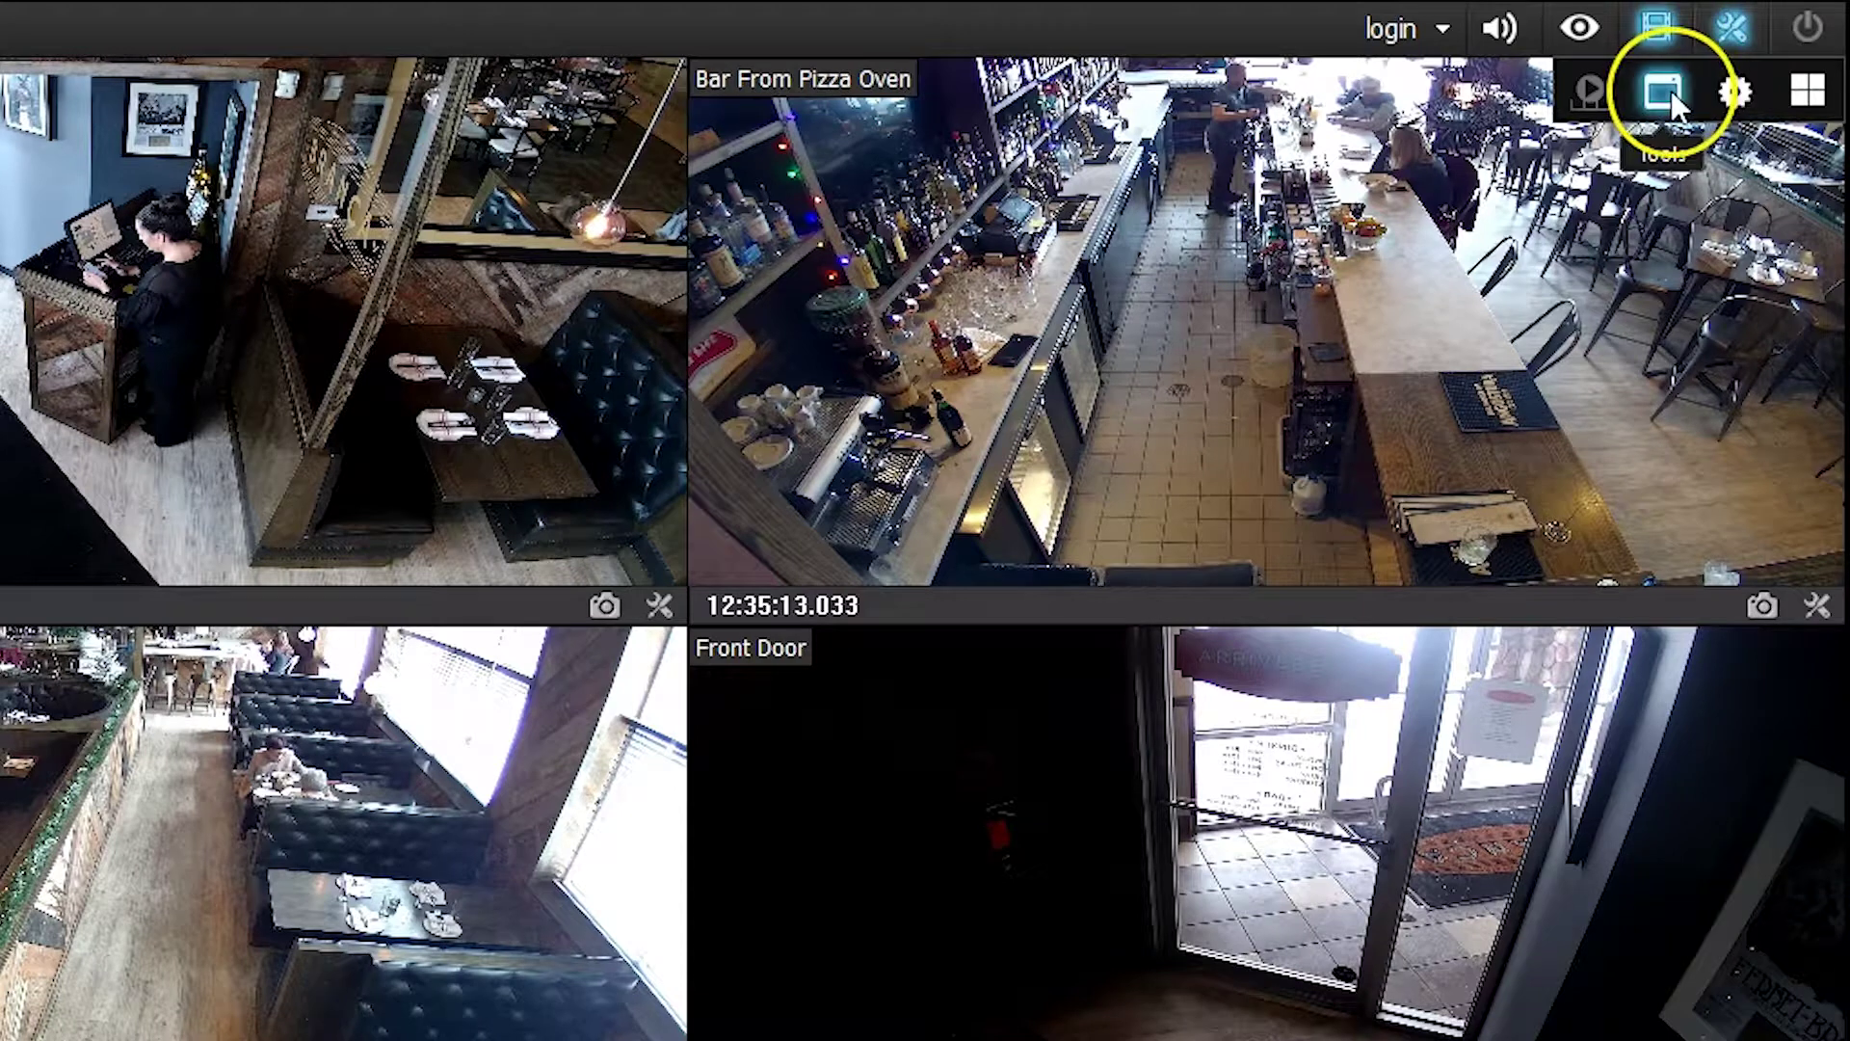
click(1536, 396)
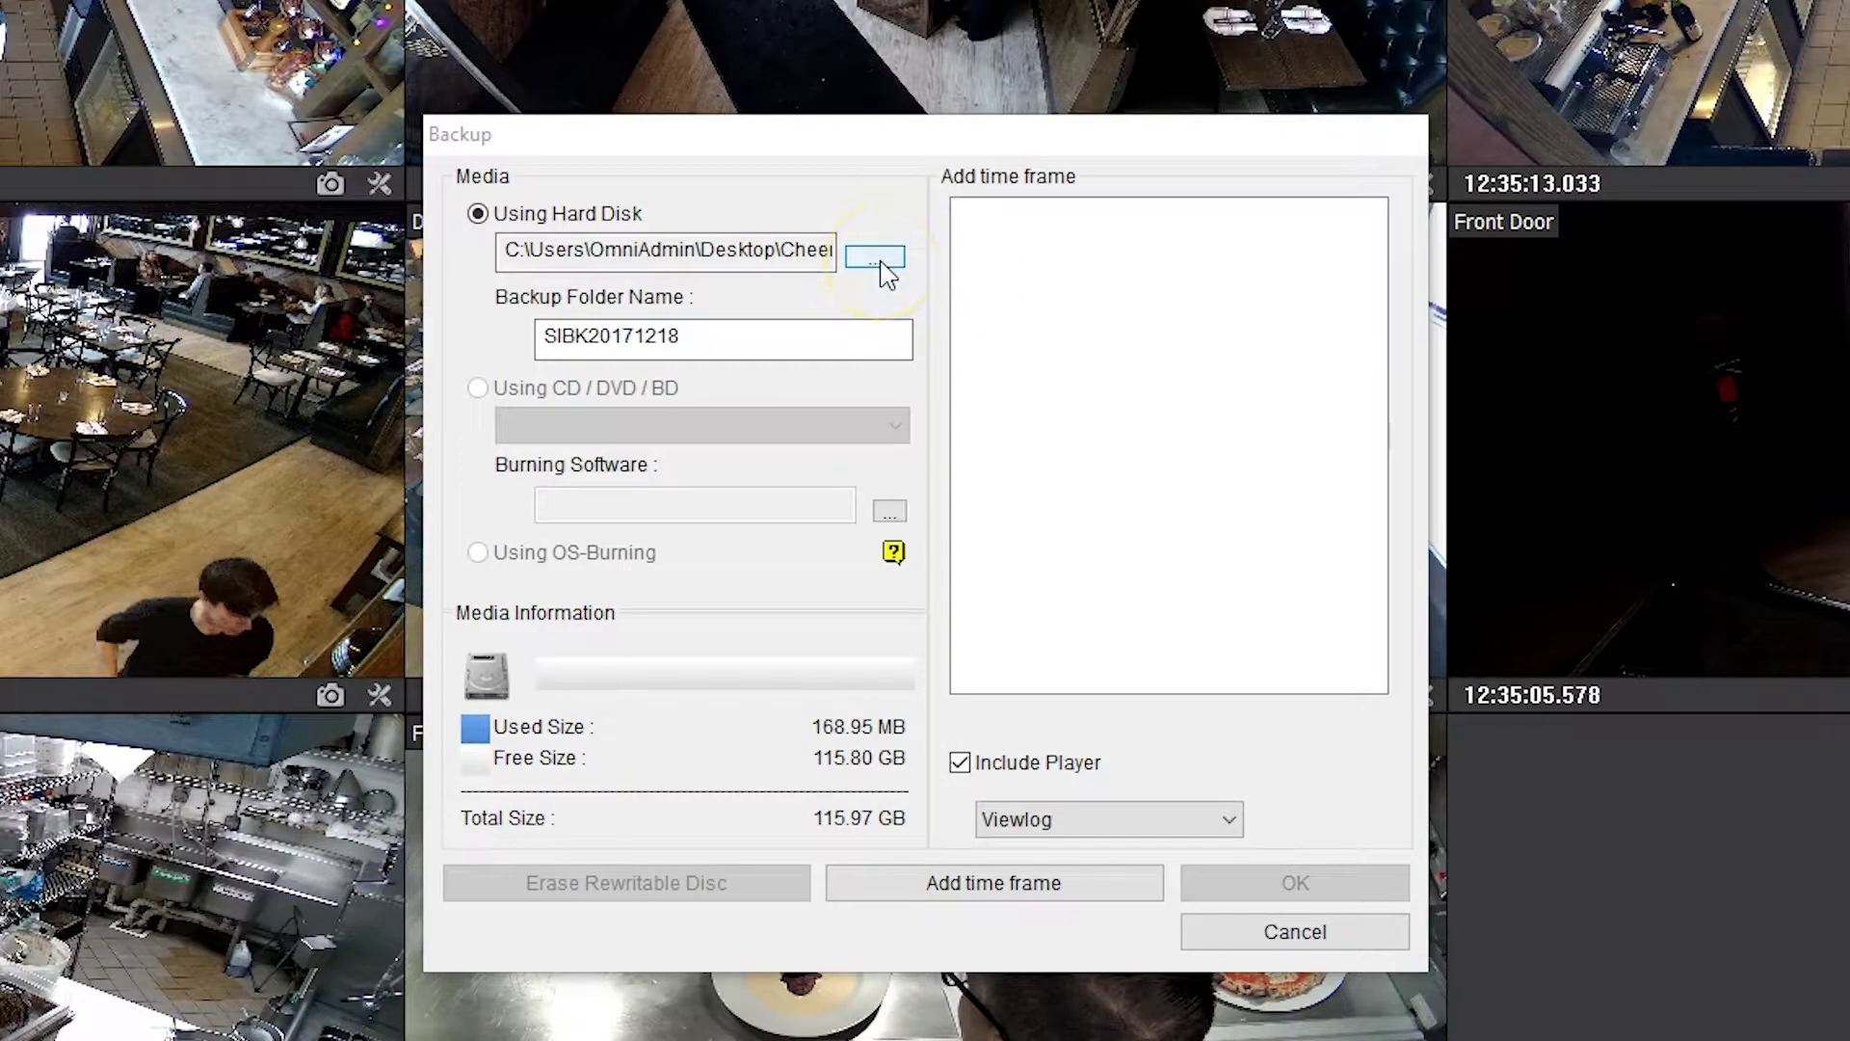
- Set the backup destination to a staff member's folder under Desktop\Cheers
click(877, 258)
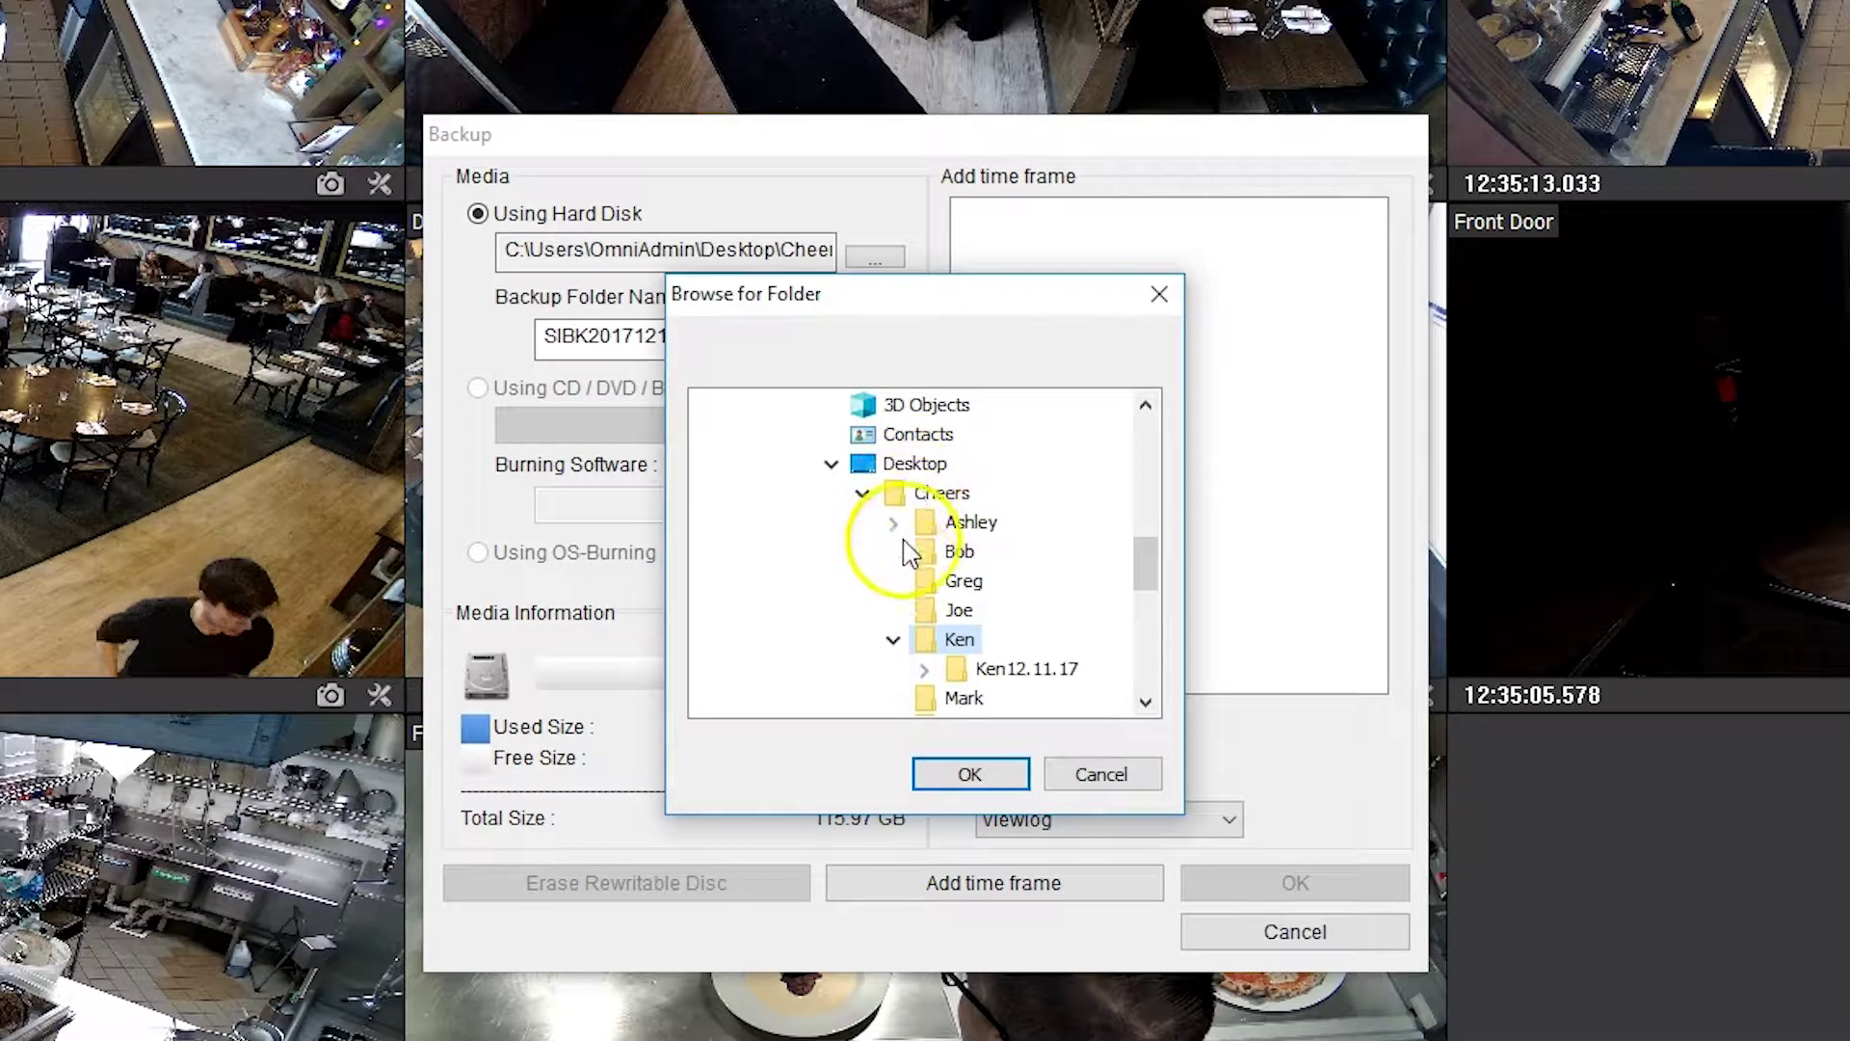
click(894, 641)
click(923, 611)
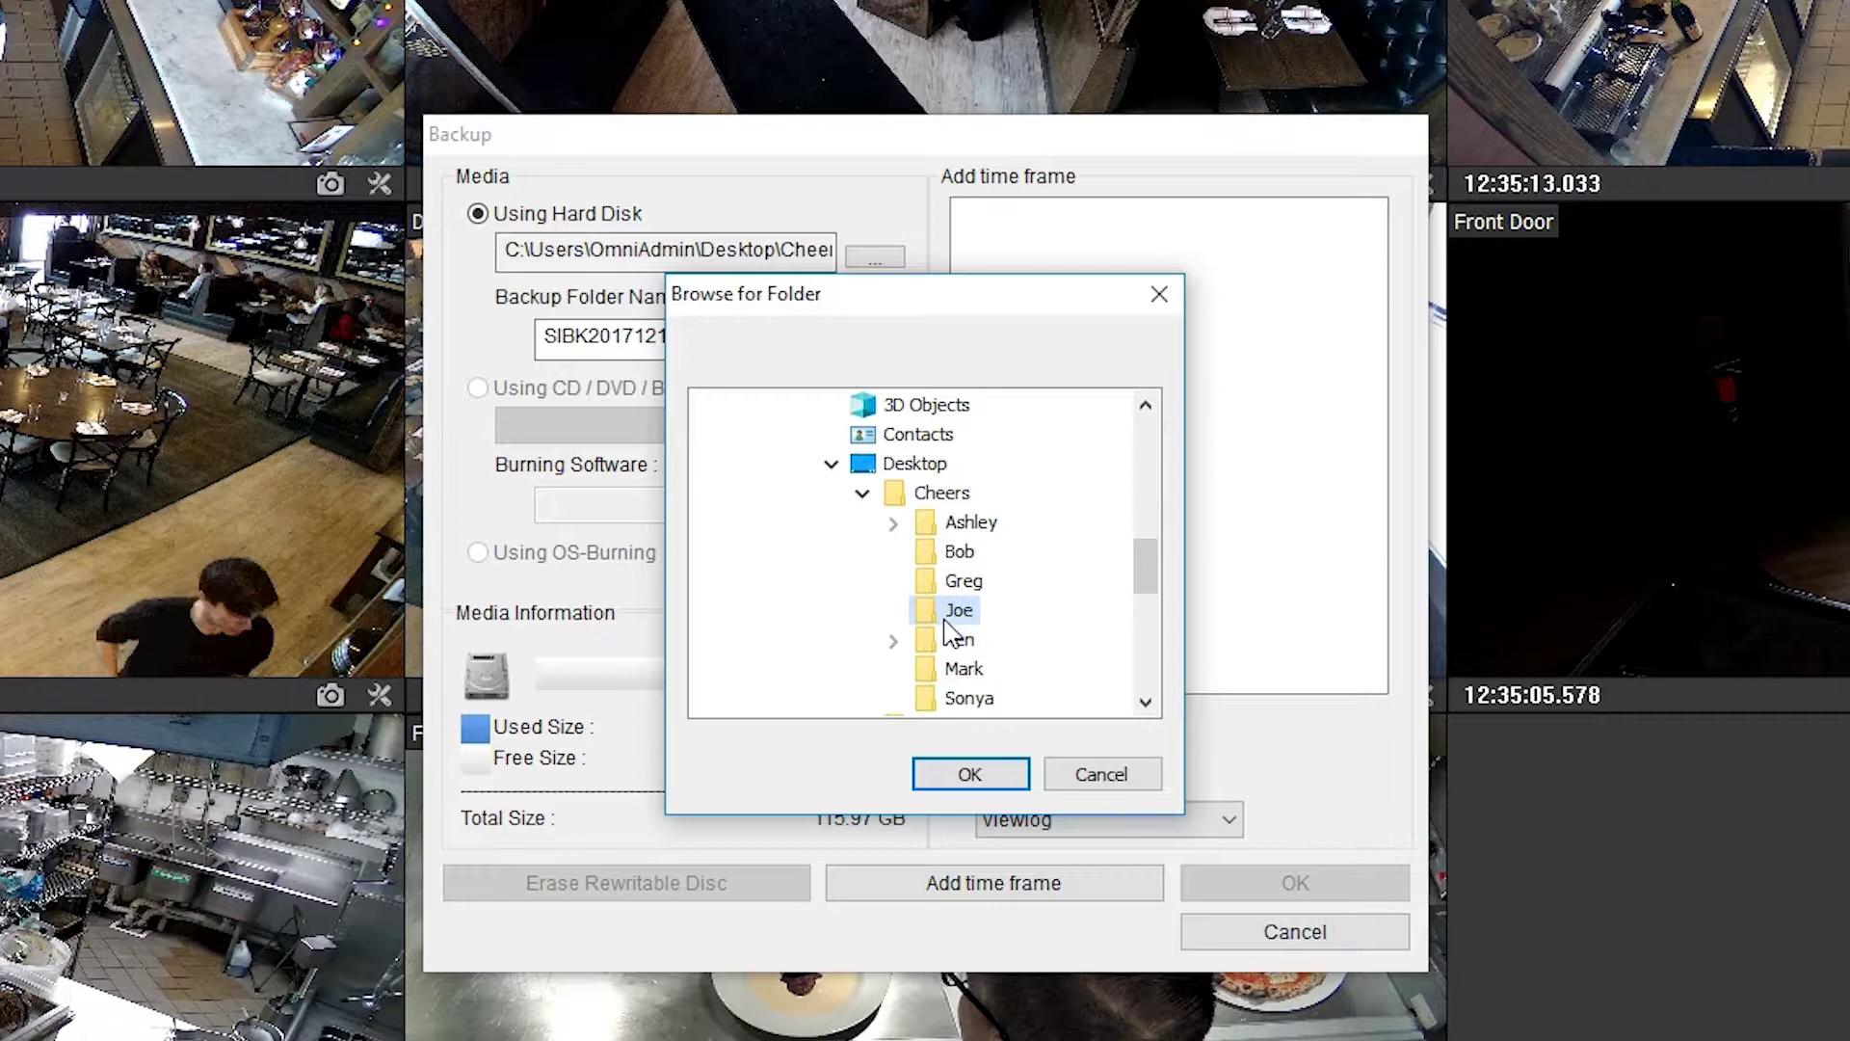
click(965, 772)
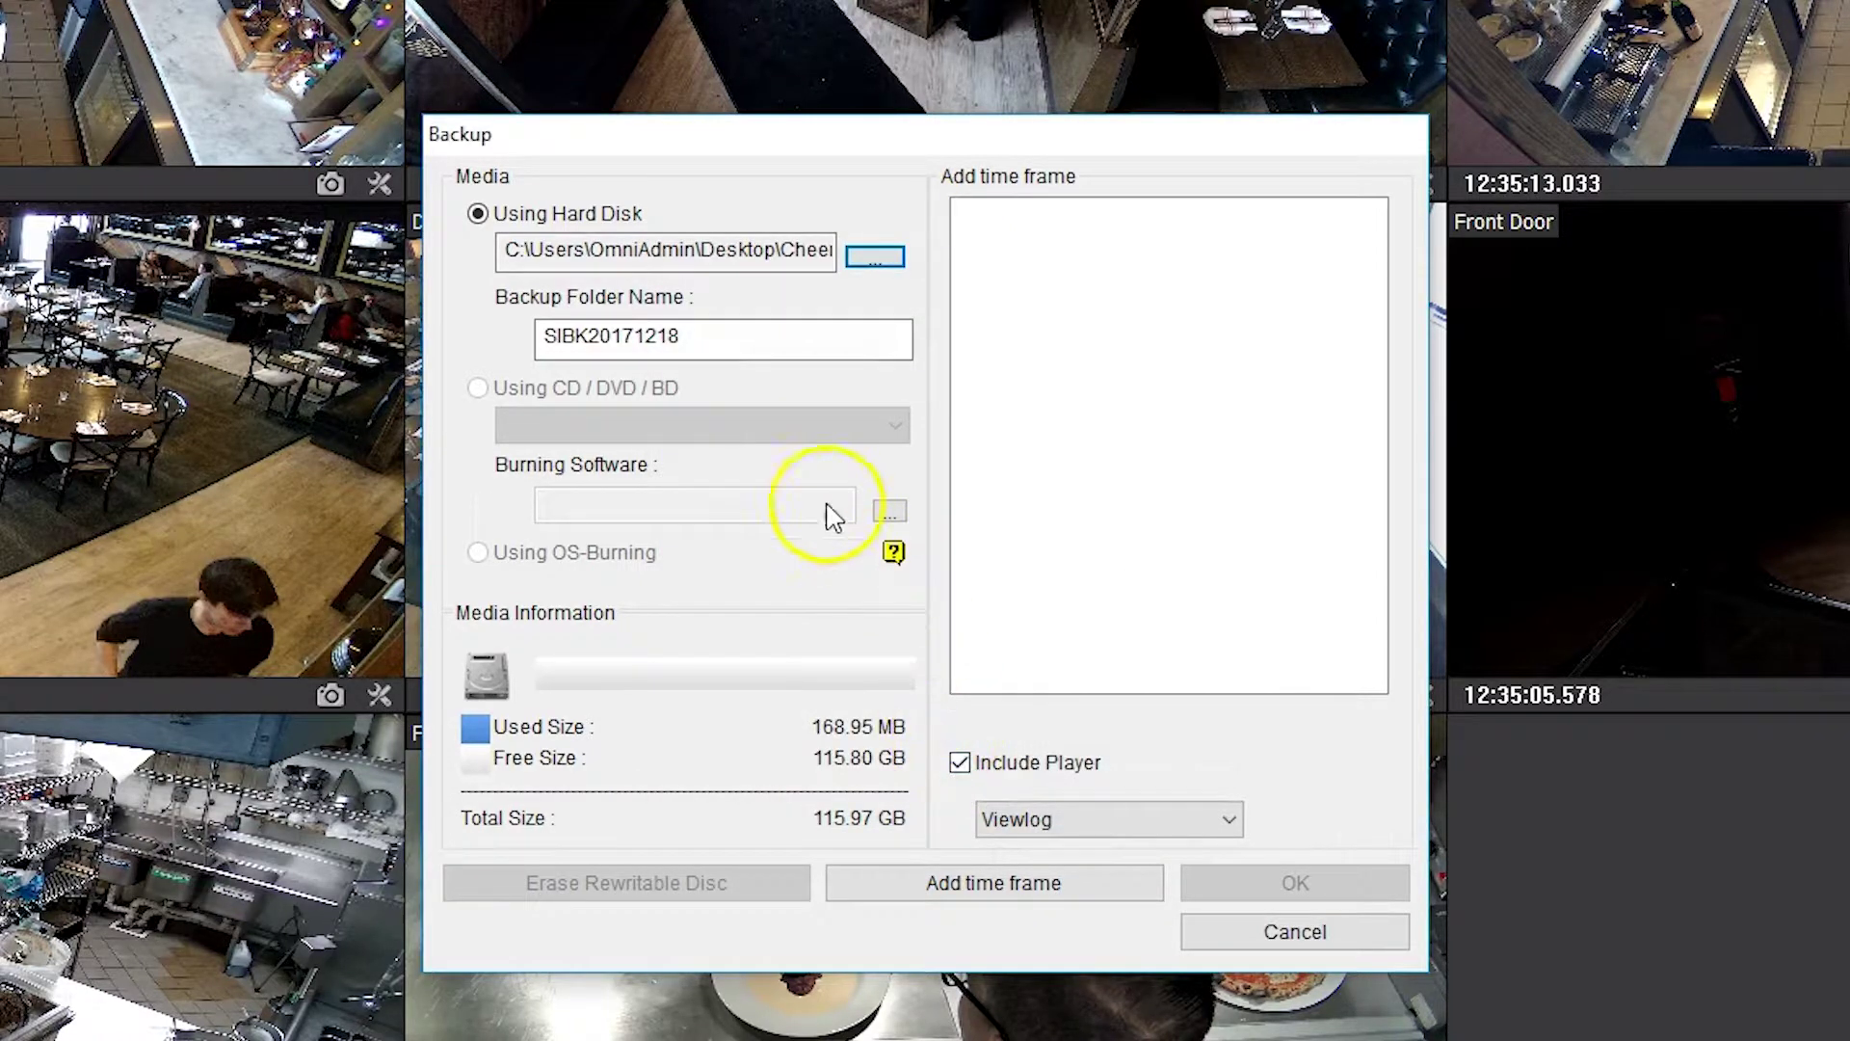
- Rename the backup folder to the staff member's name followed by 12.15
click(735, 344)
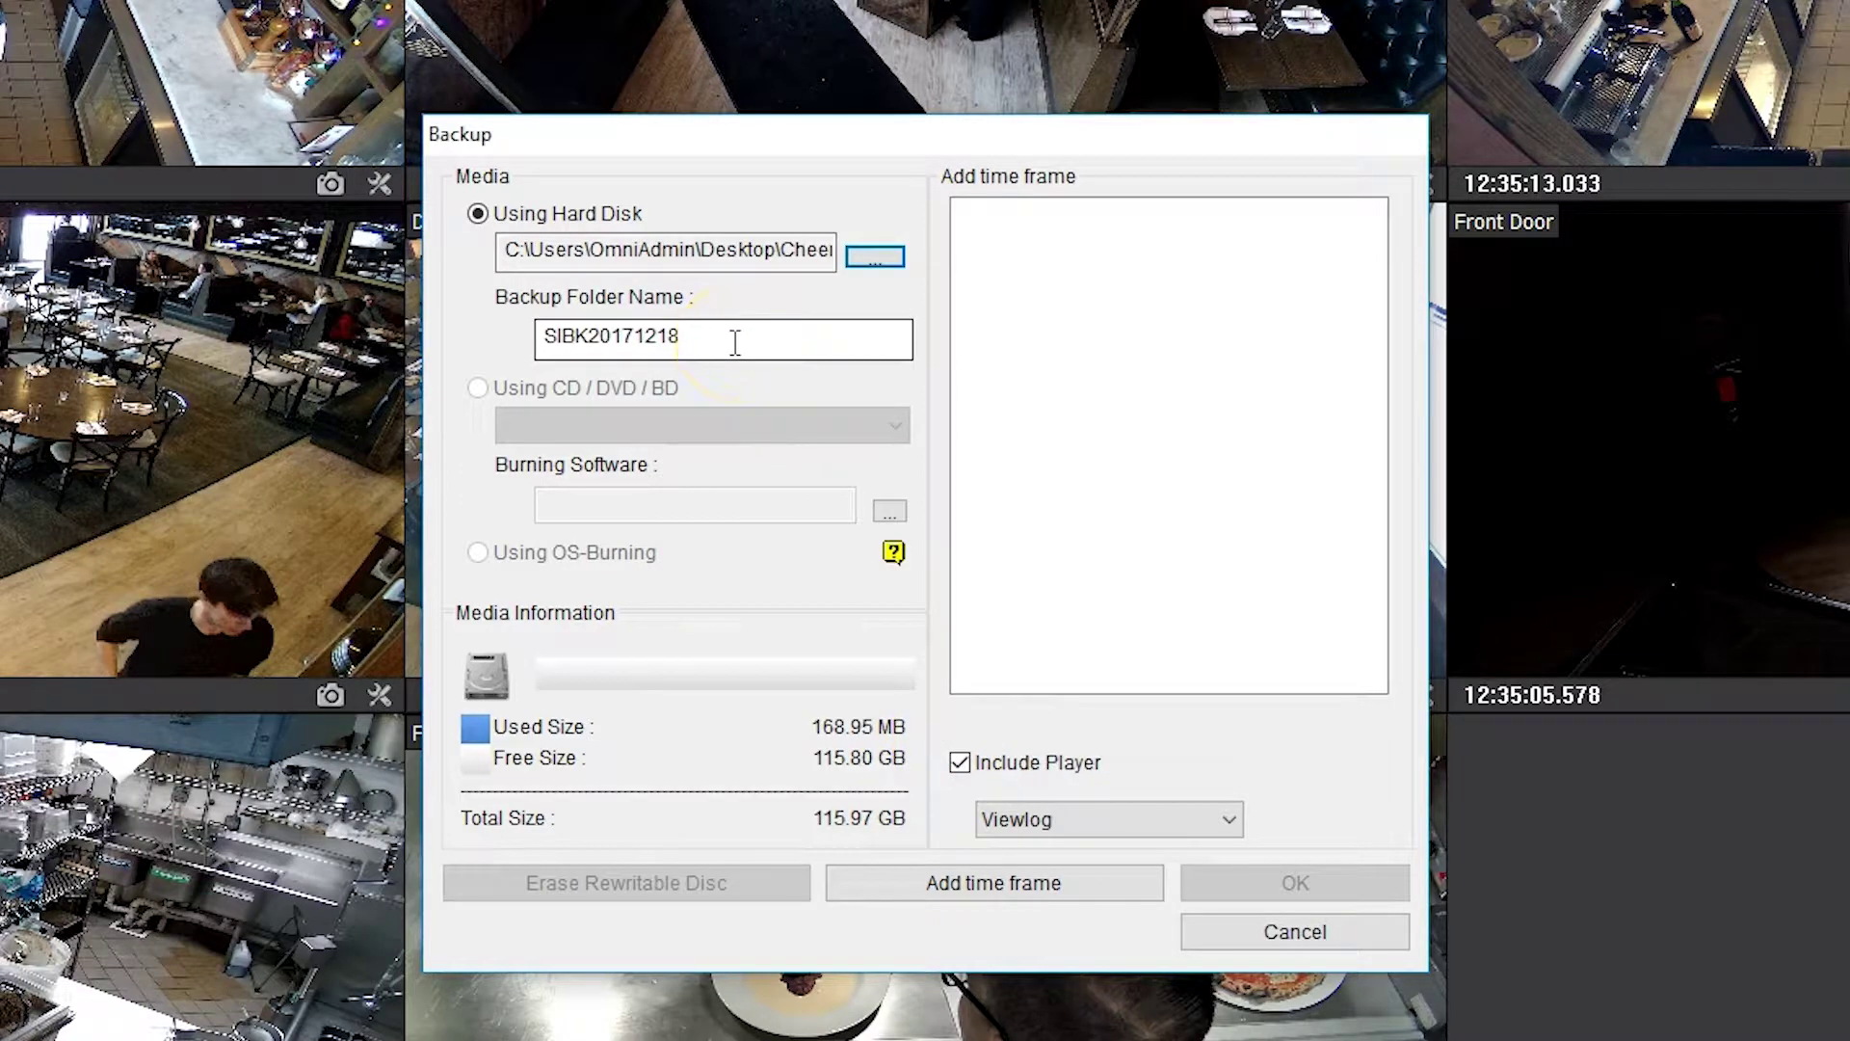
drag(734, 343, 540, 336)
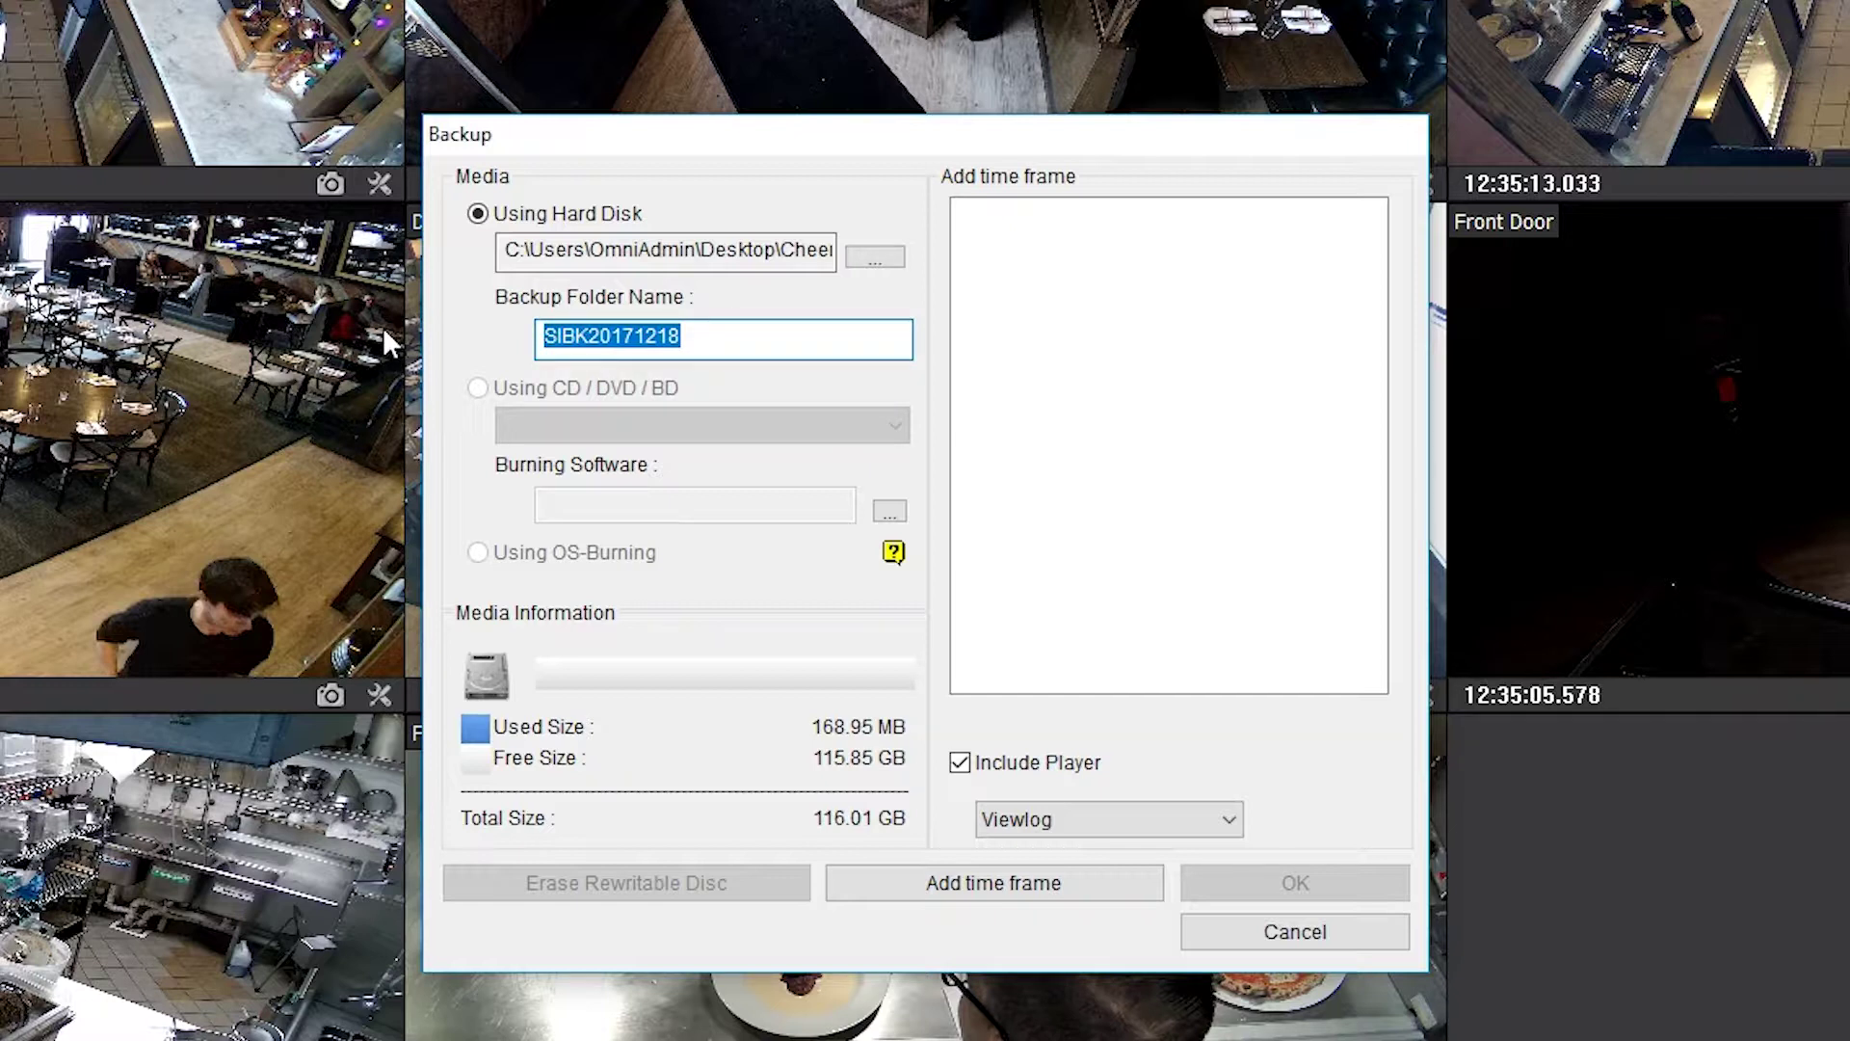
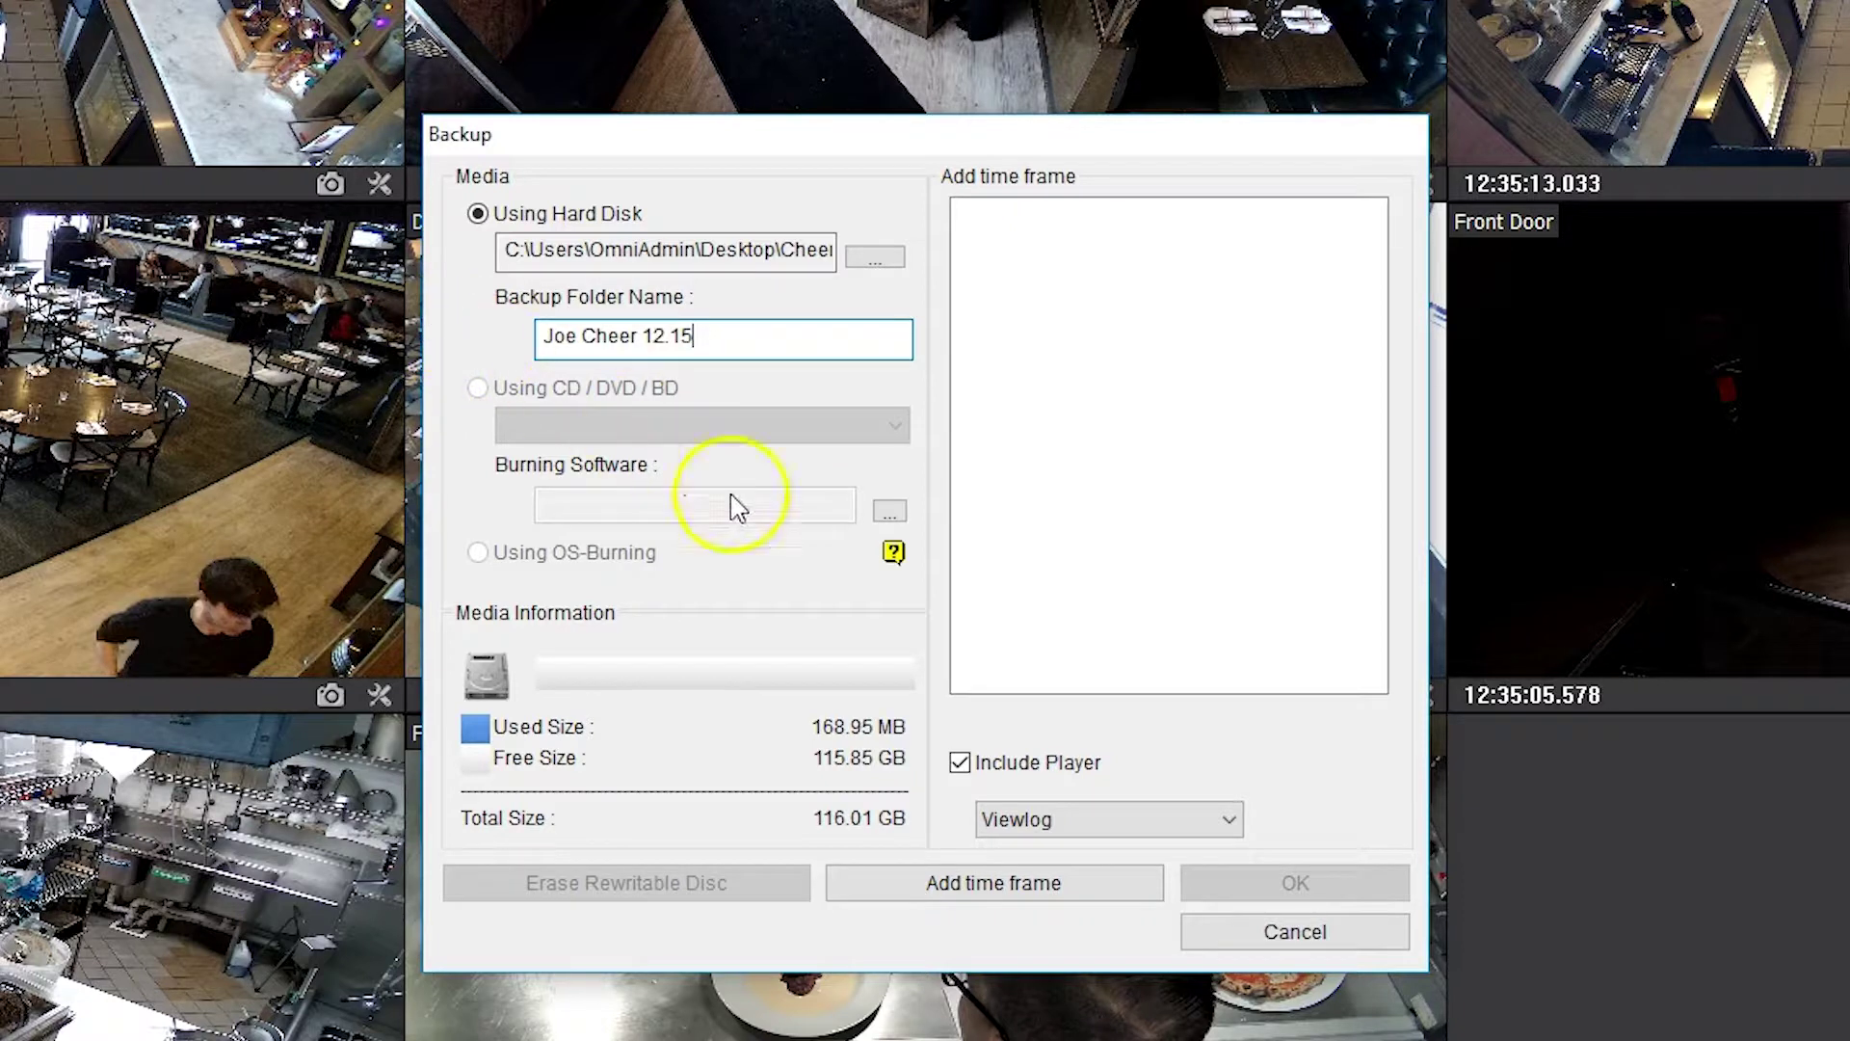
click(994, 883)
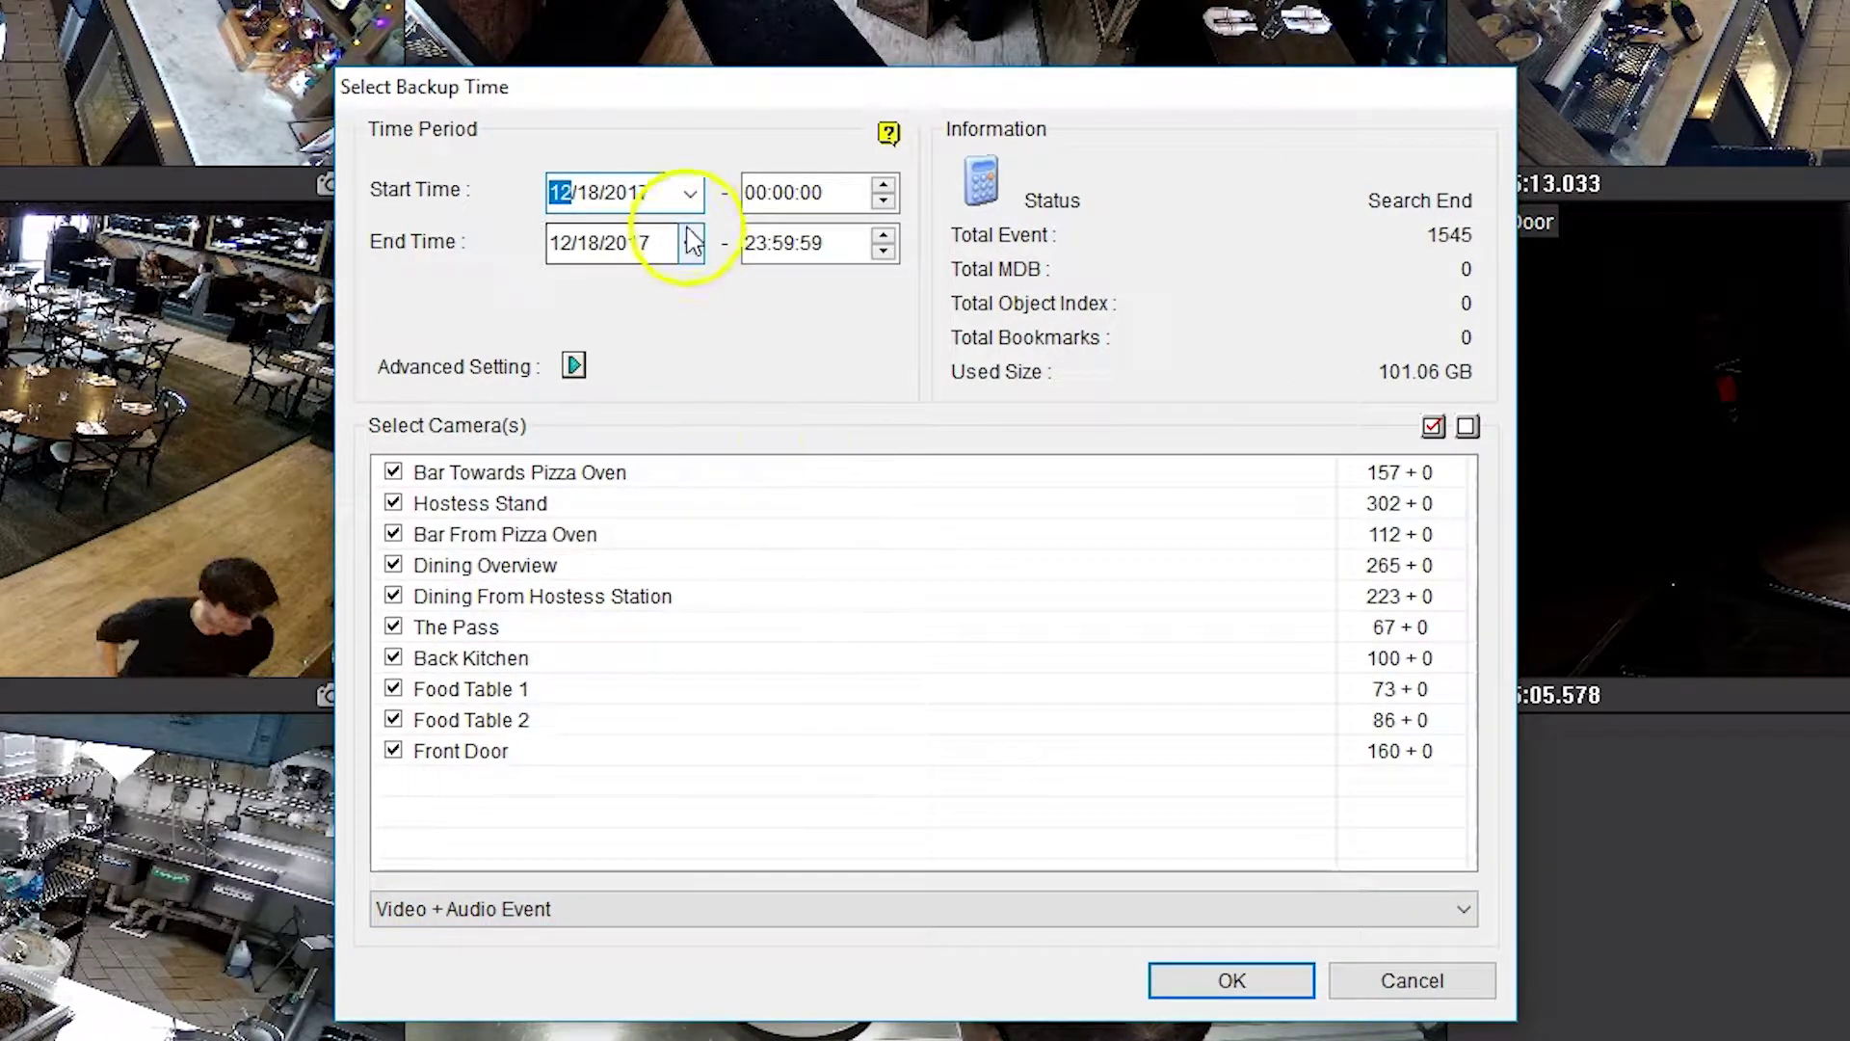
- Set the backup time frame to 12:30 through 12:40:00 on 12/15/2017
click(685, 197)
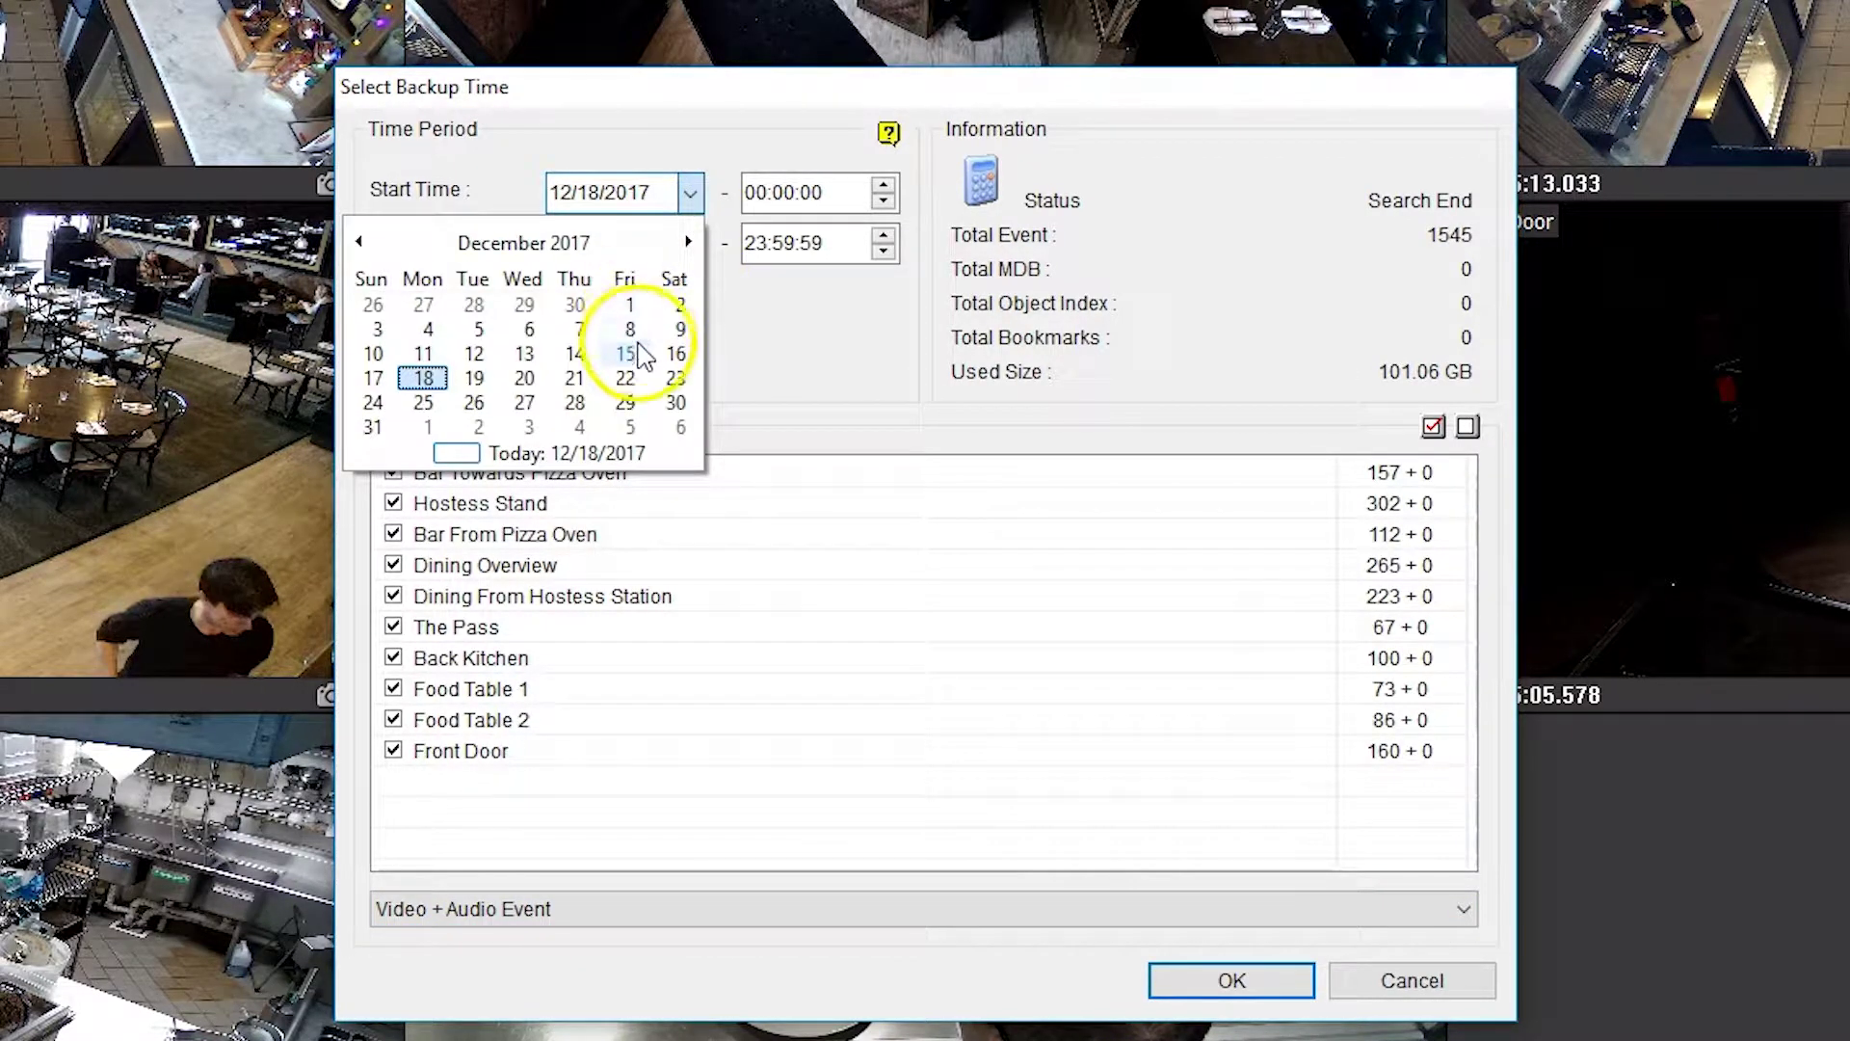
click(625, 353)
click(688, 245)
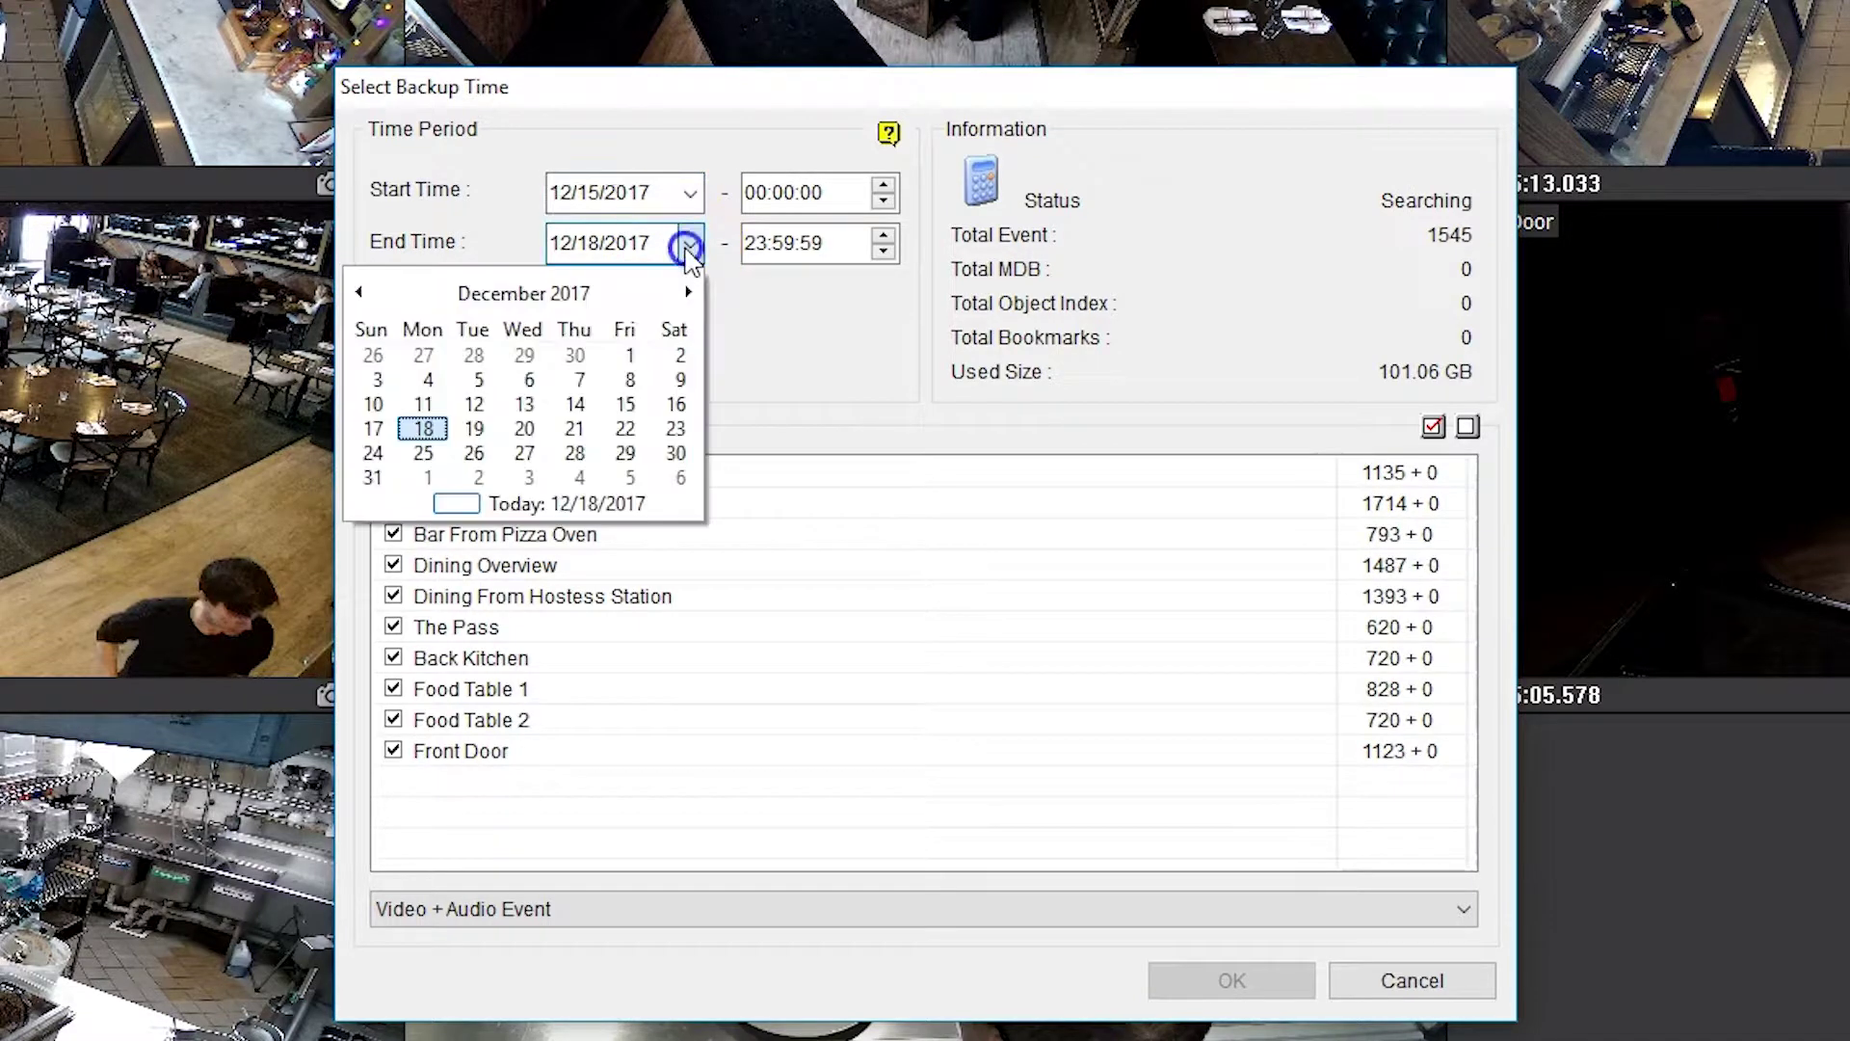
click(644, 401)
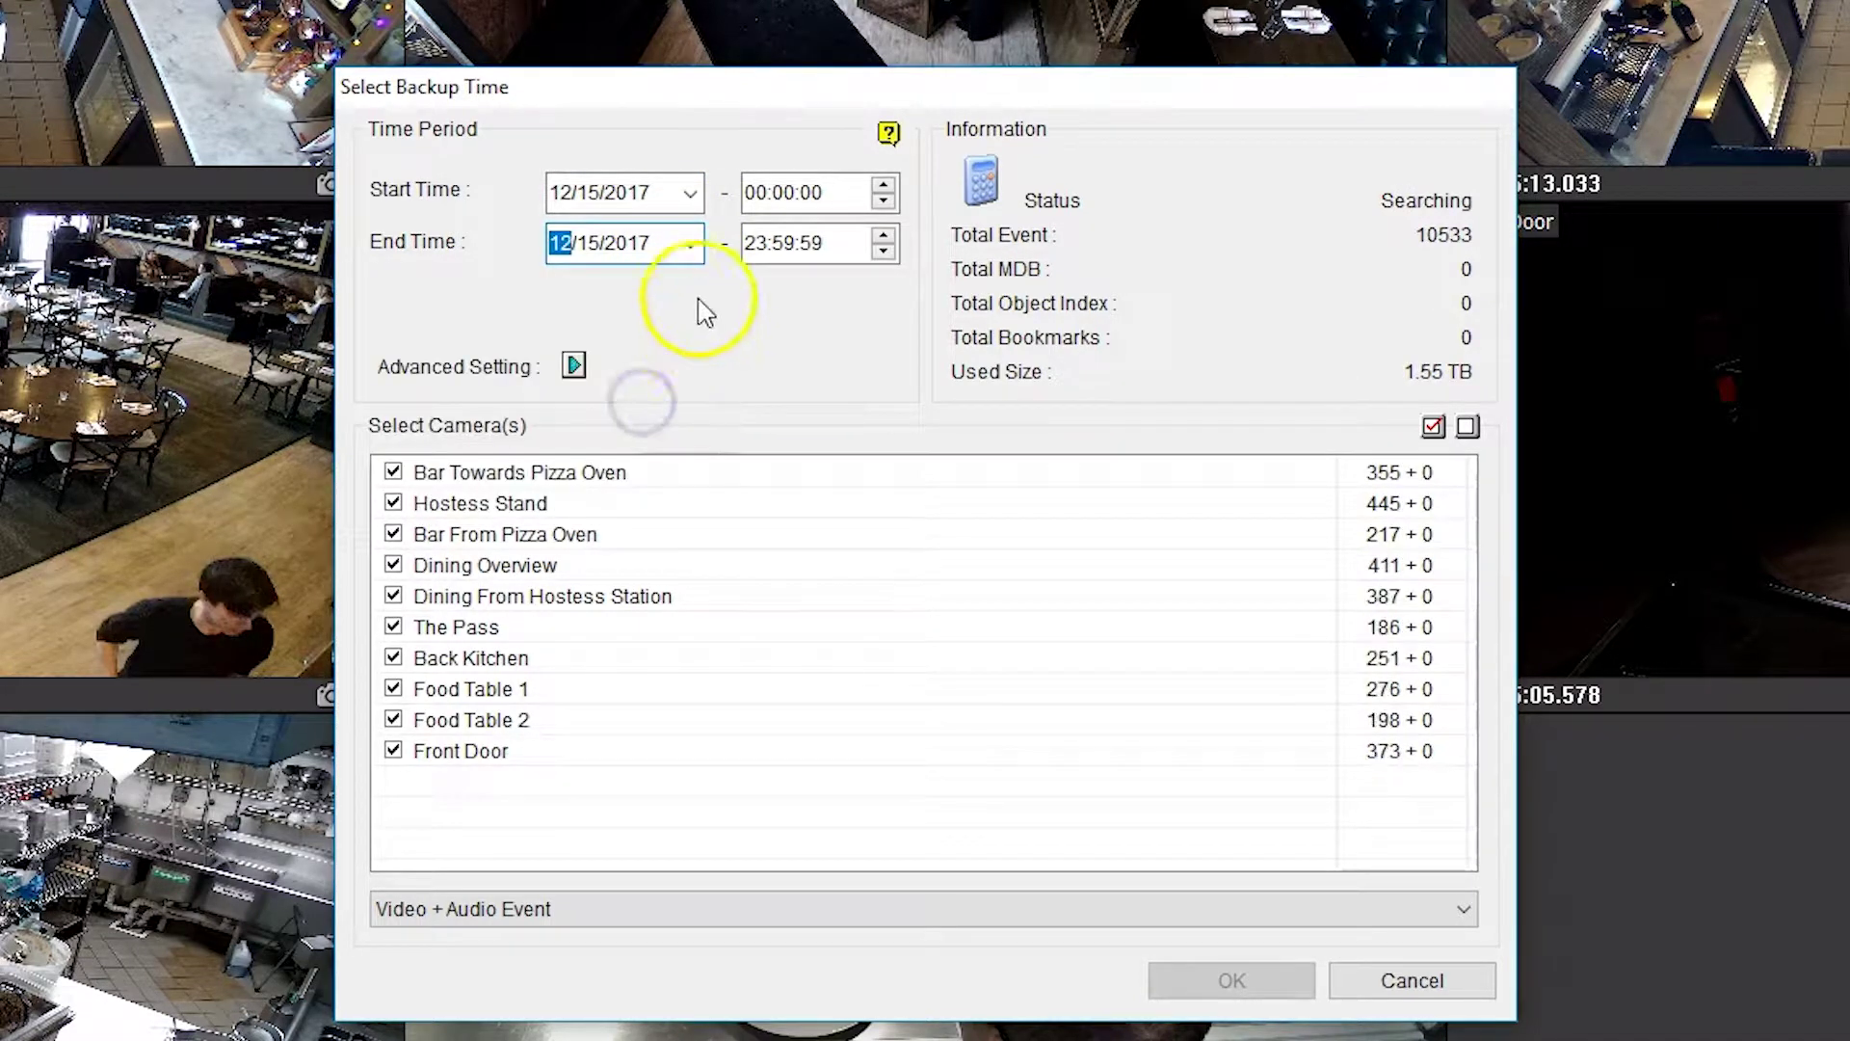
click(746, 195)
text(12)
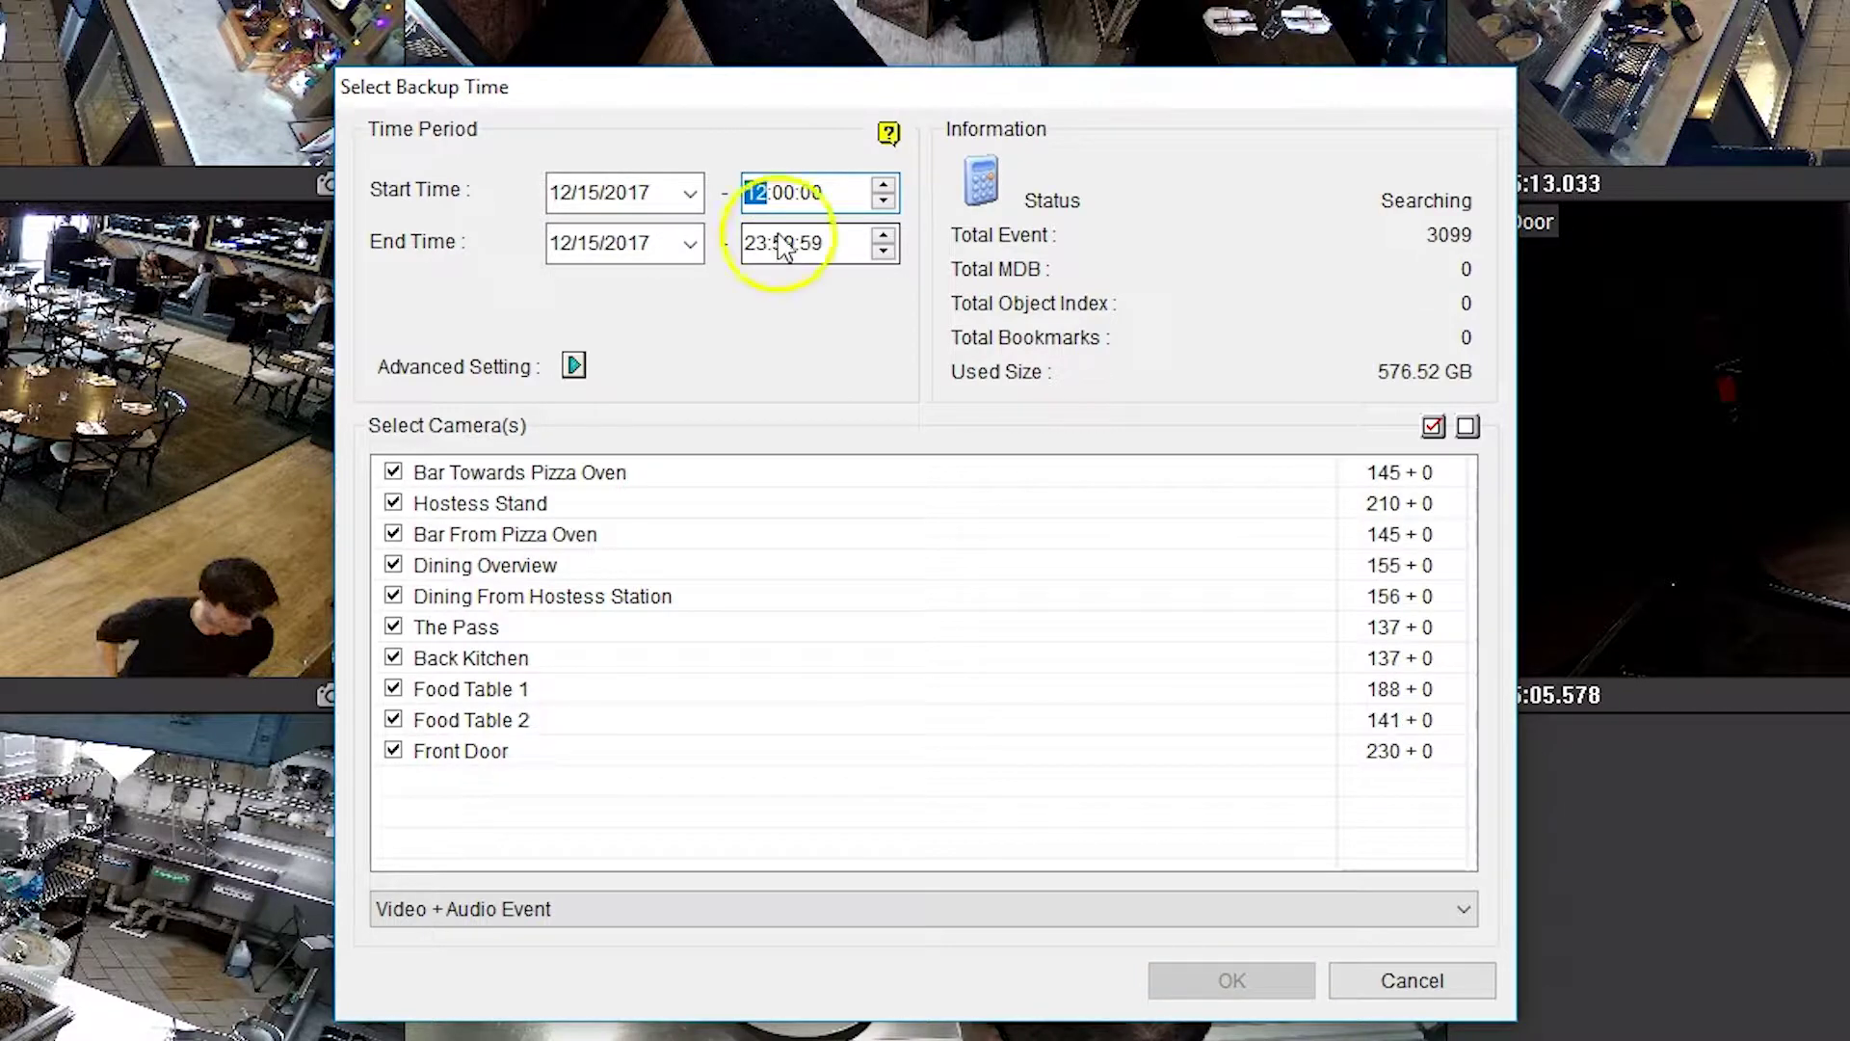
click(783, 193)
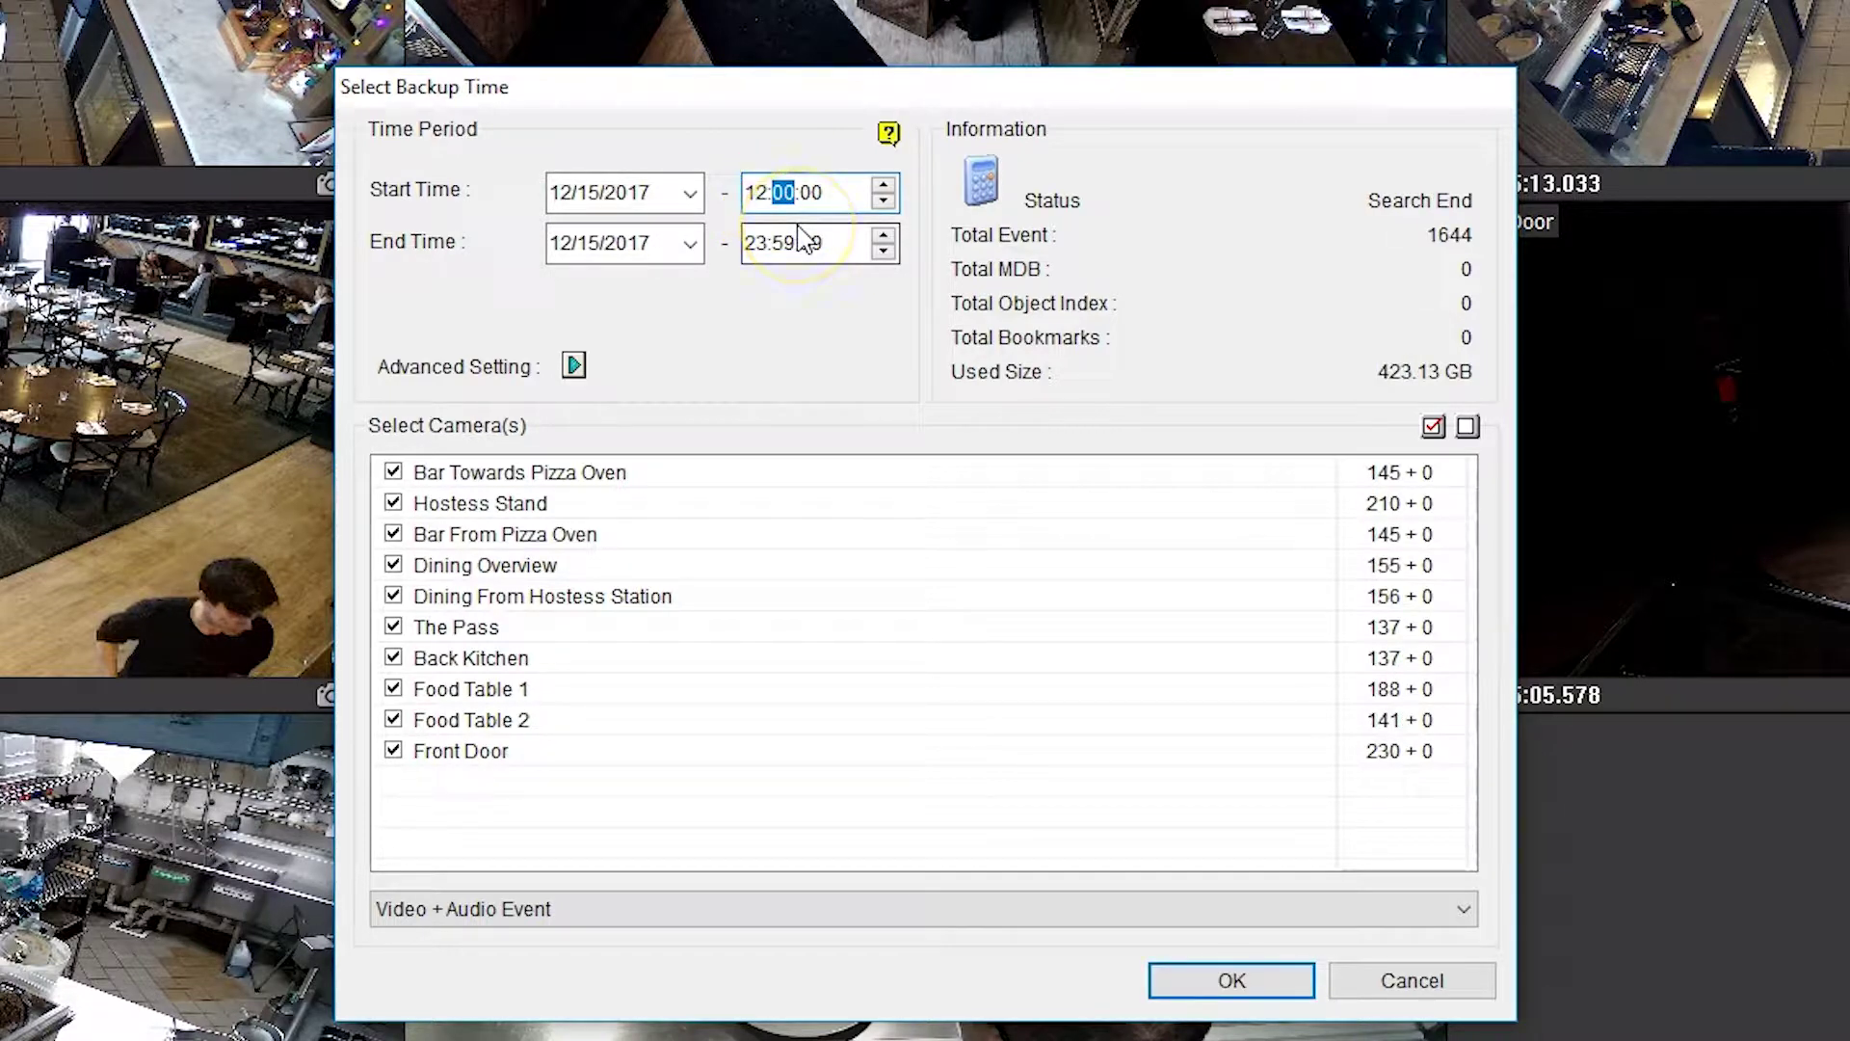
text(30)
click(754, 246)
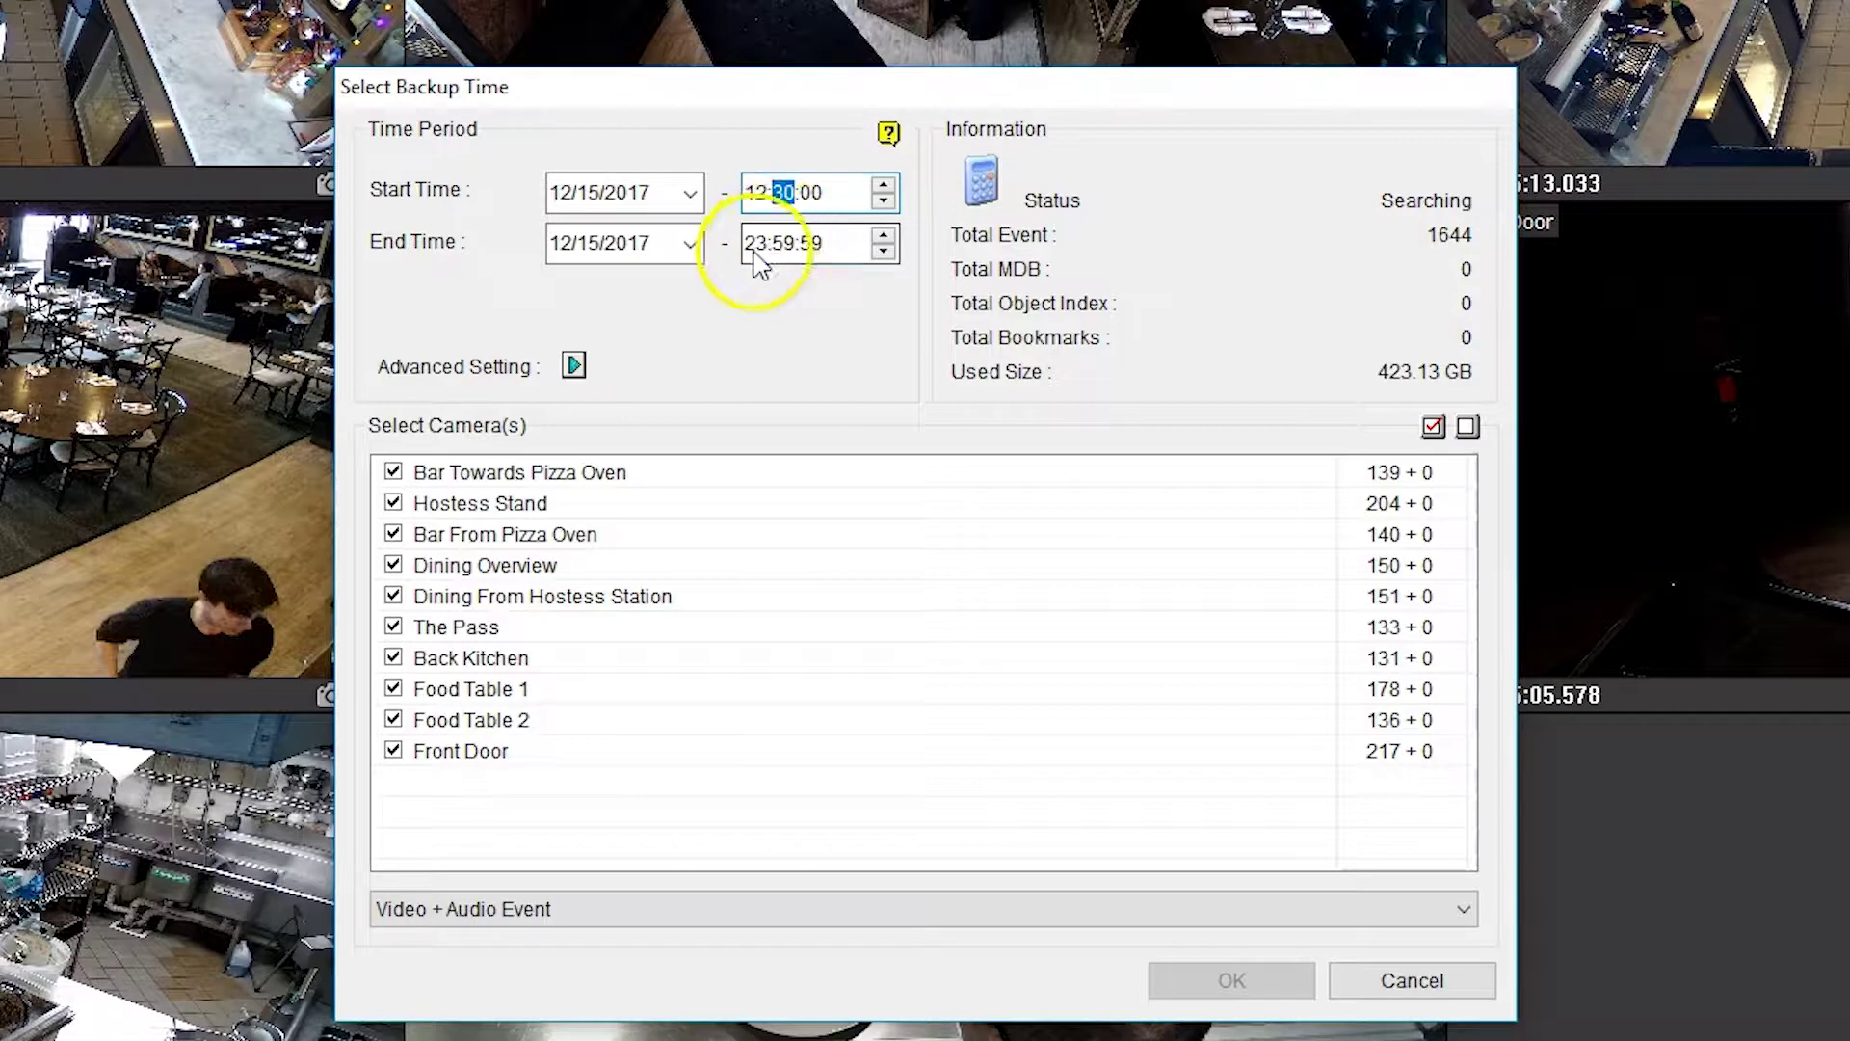
text(12)
click(776, 245)
text(40)
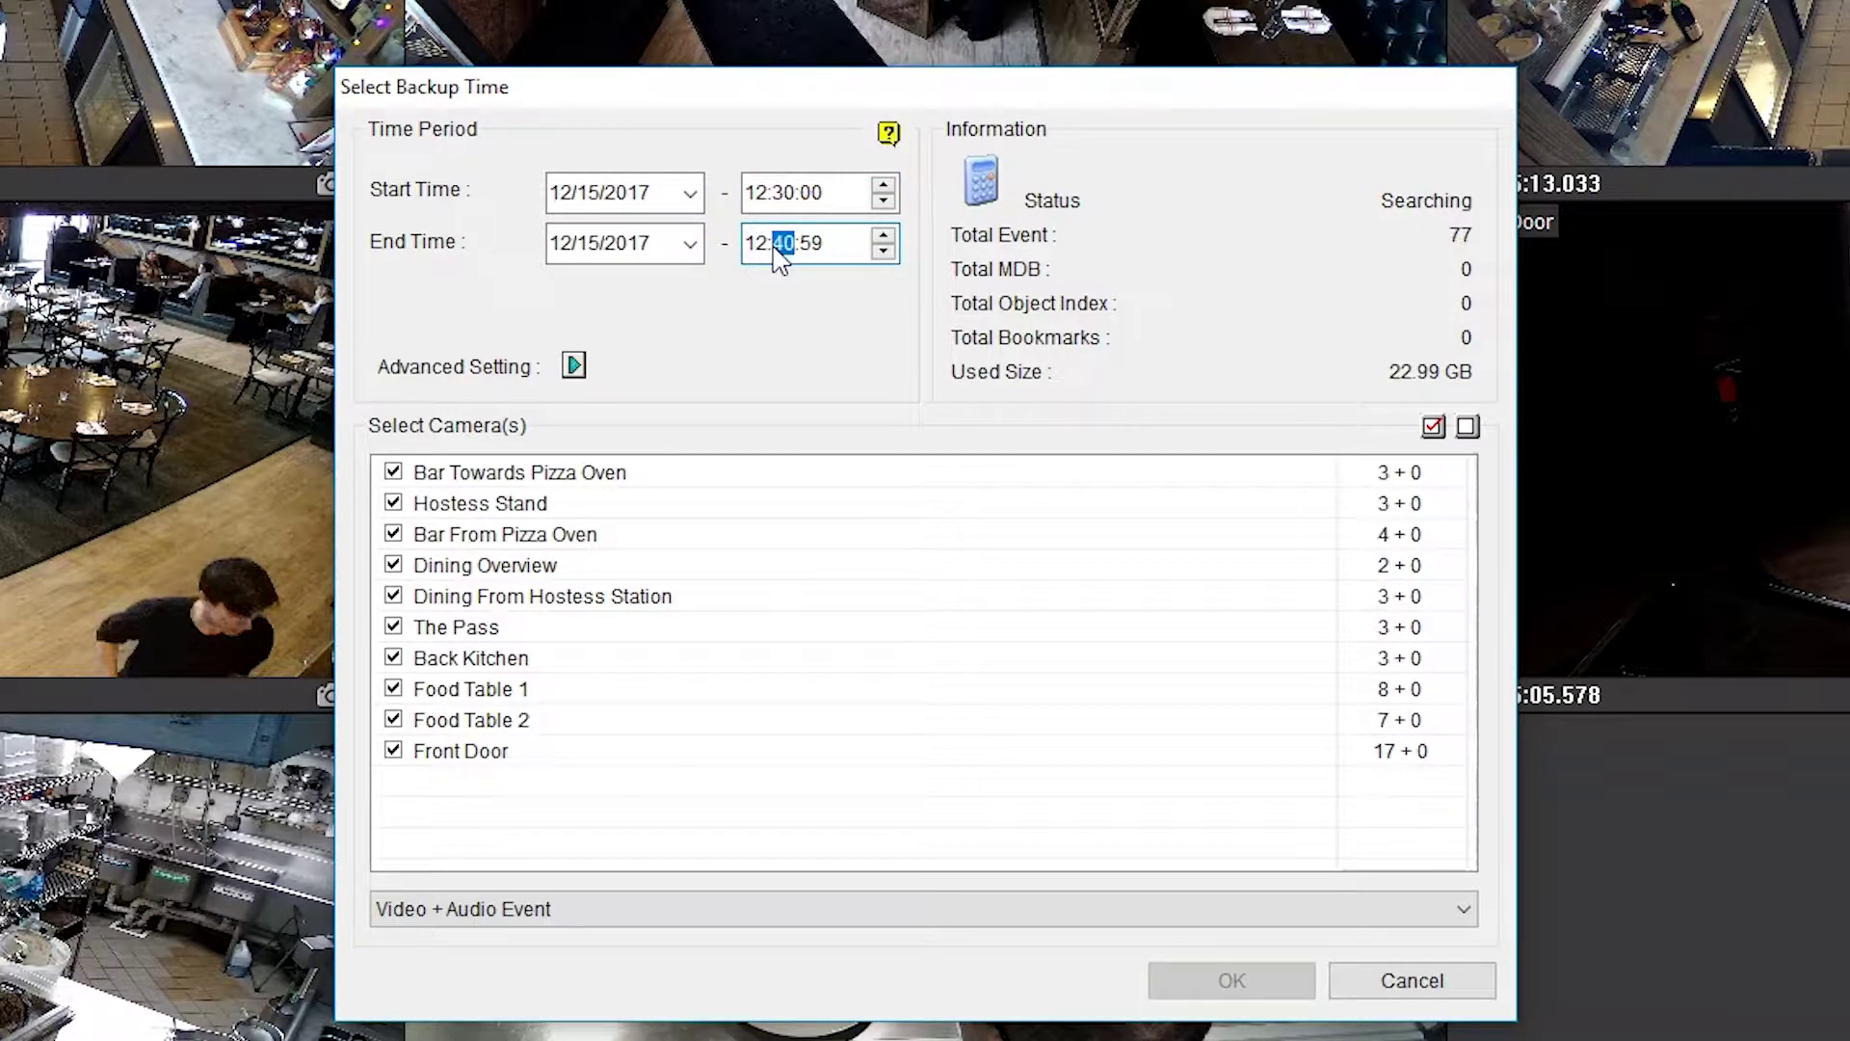
click(813, 245)
text(00)
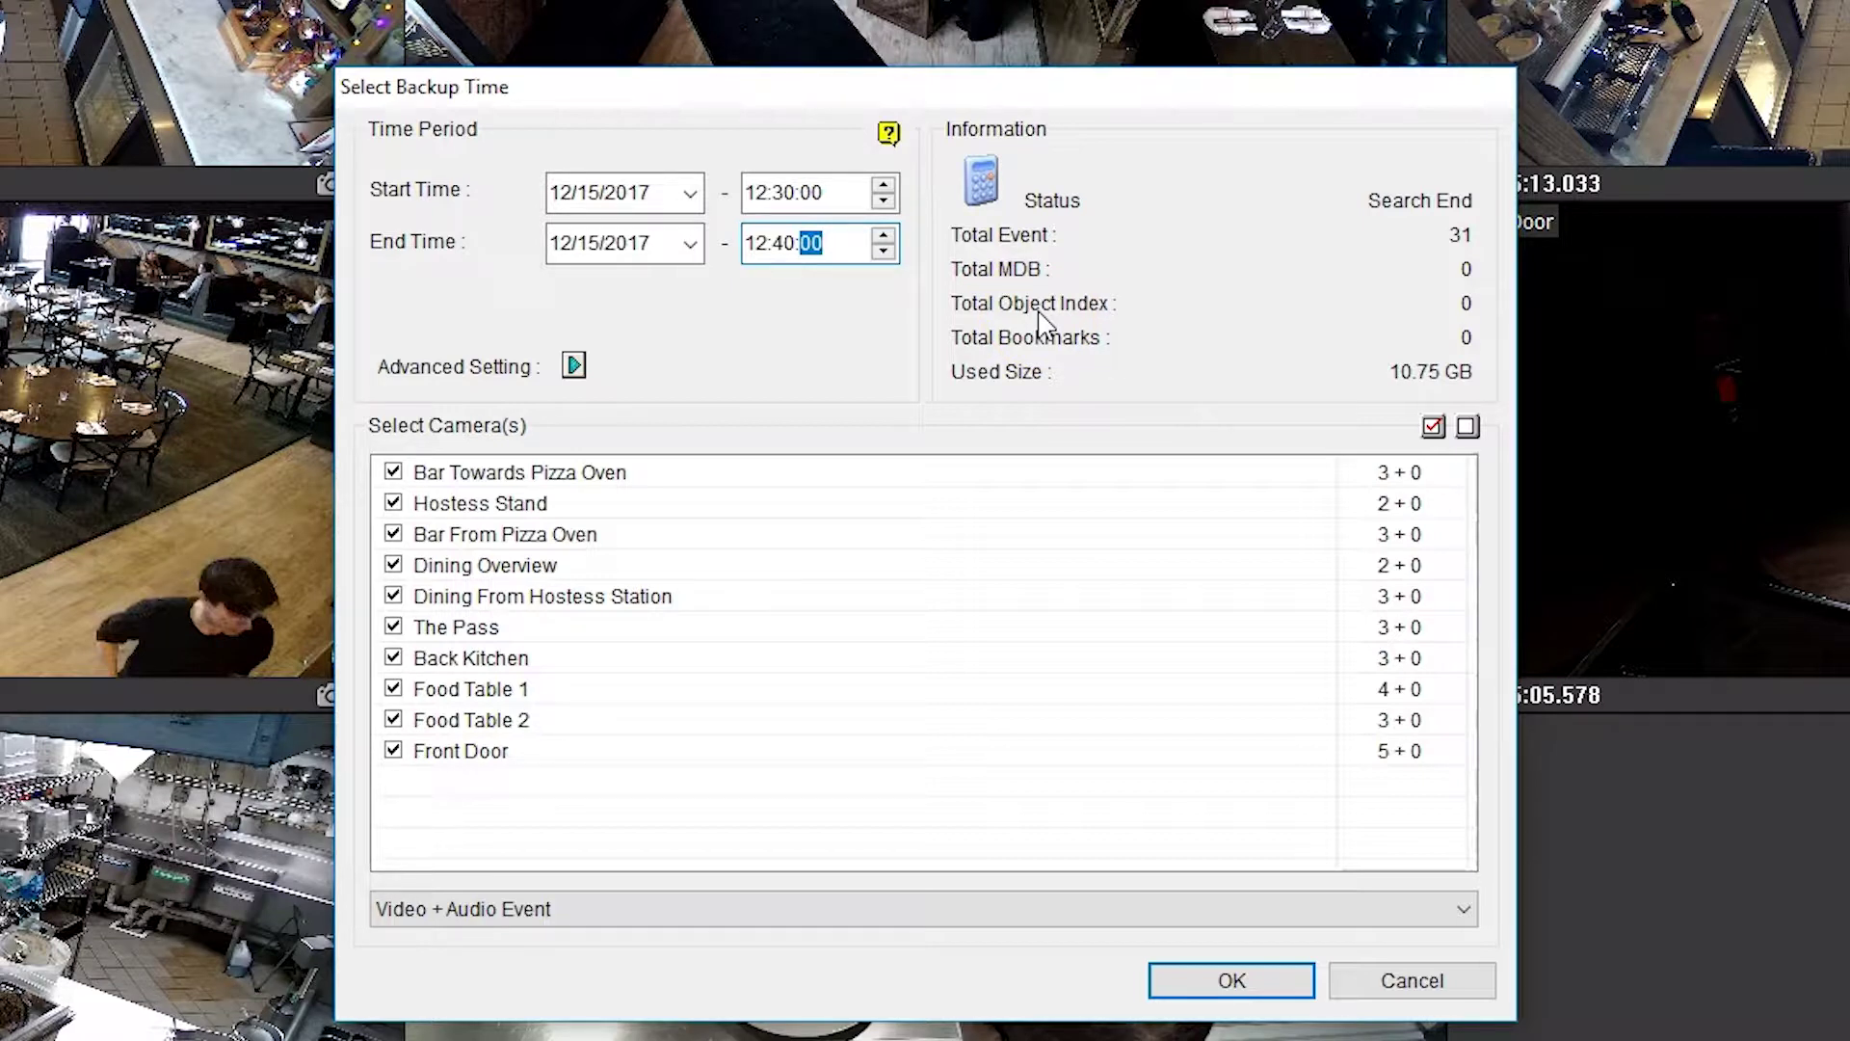
- Limit the backup to Food Table 1/2, Back Kitchen and both Bar cameras, and confirm
click(1468, 426)
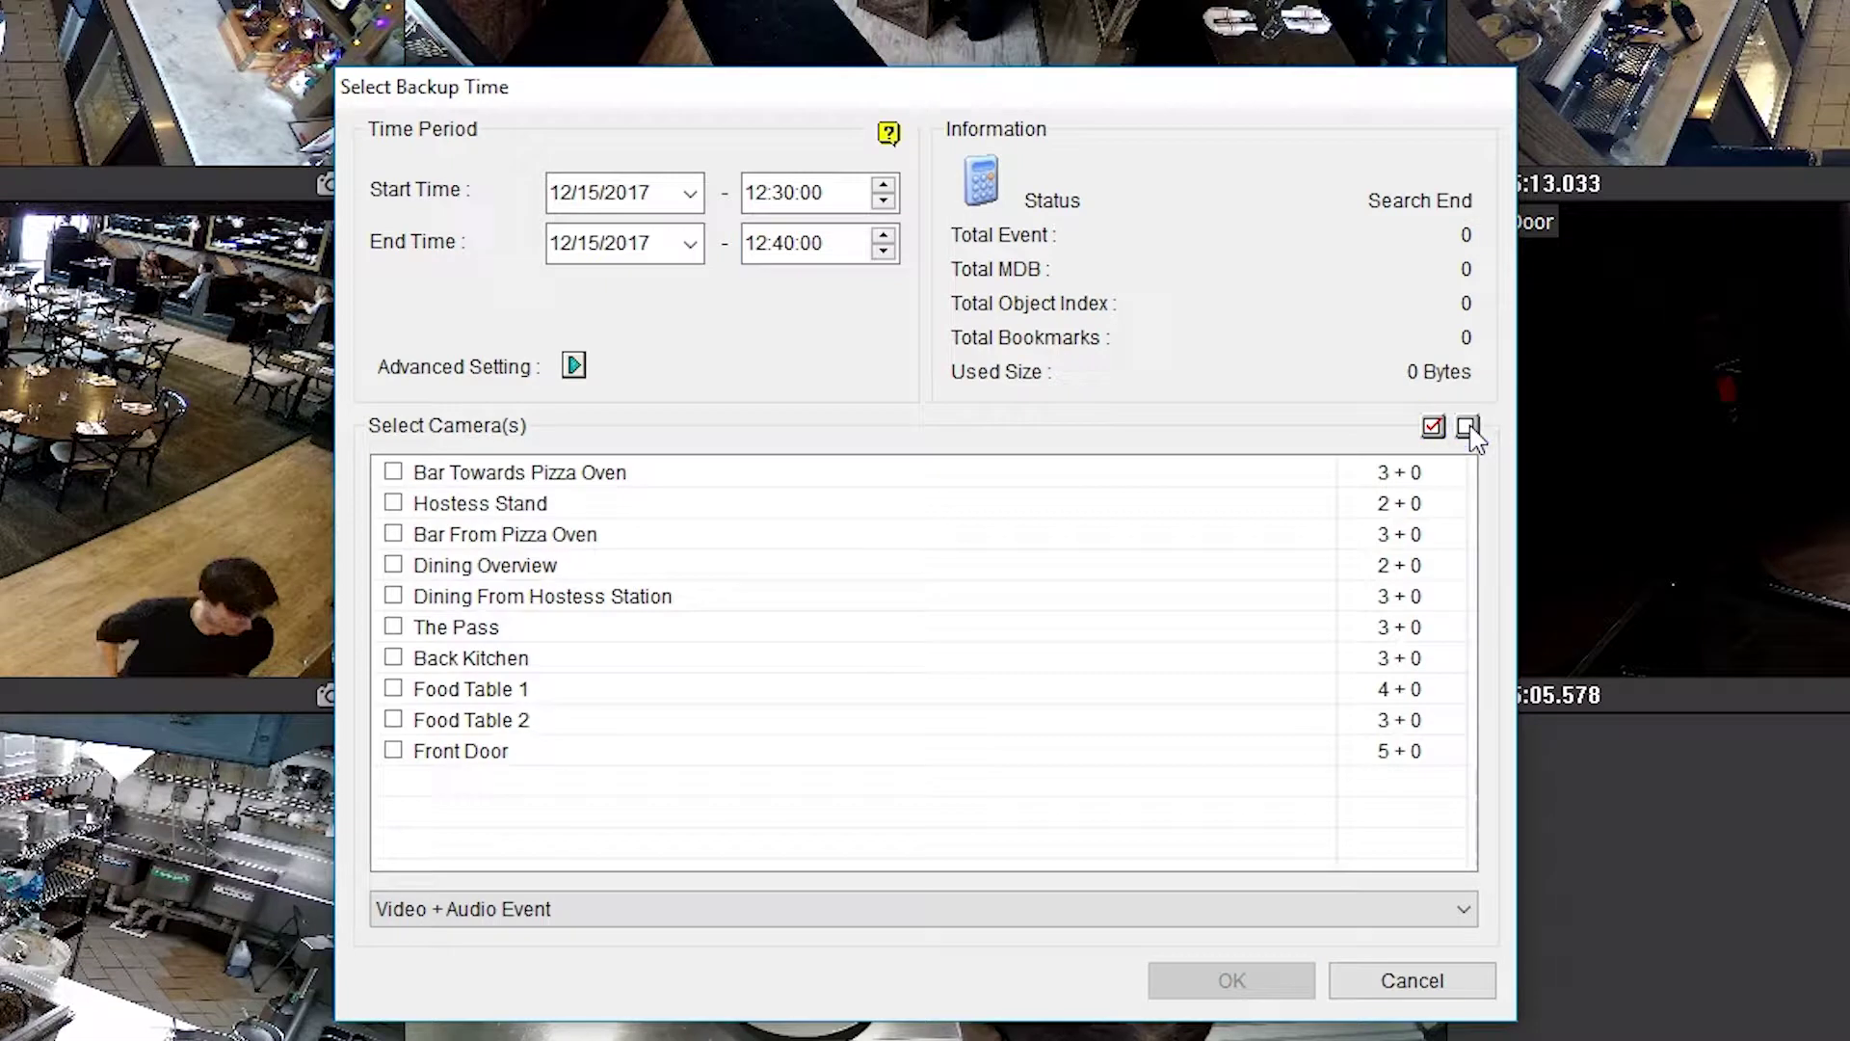
click(393, 721)
click(393, 688)
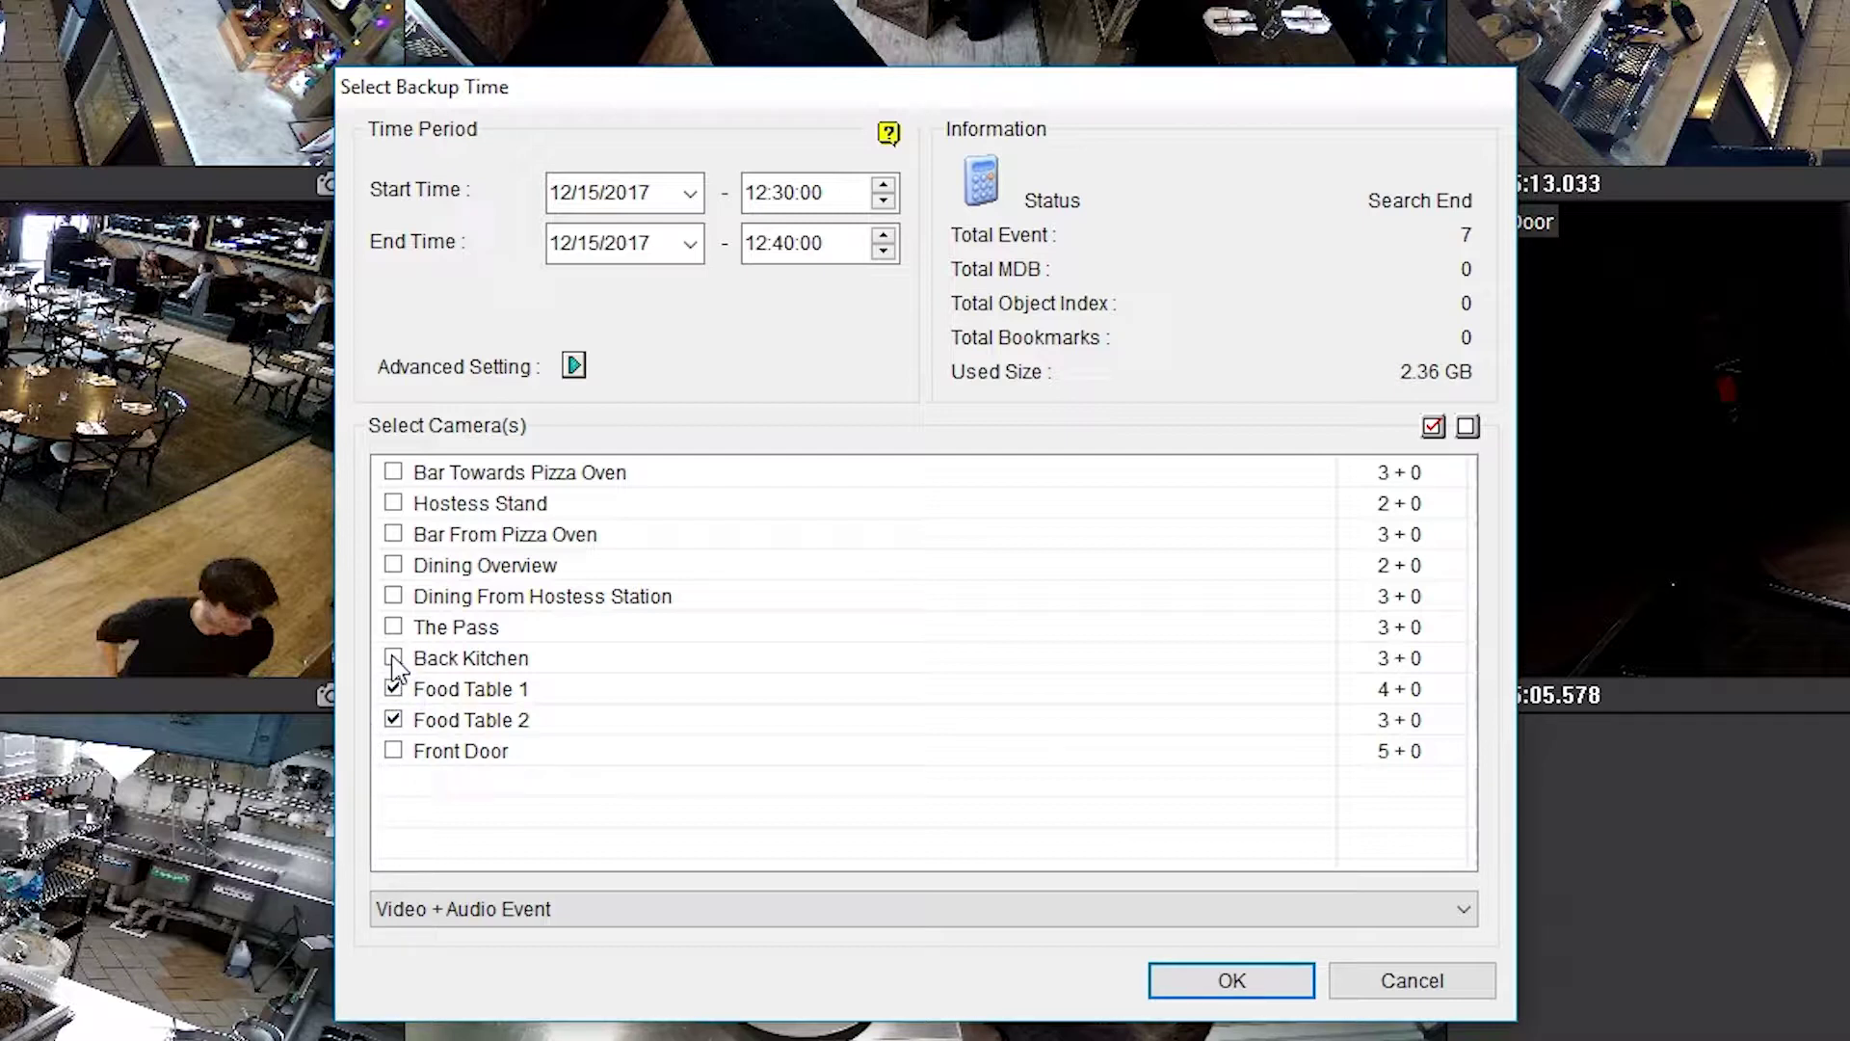
click(394, 658)
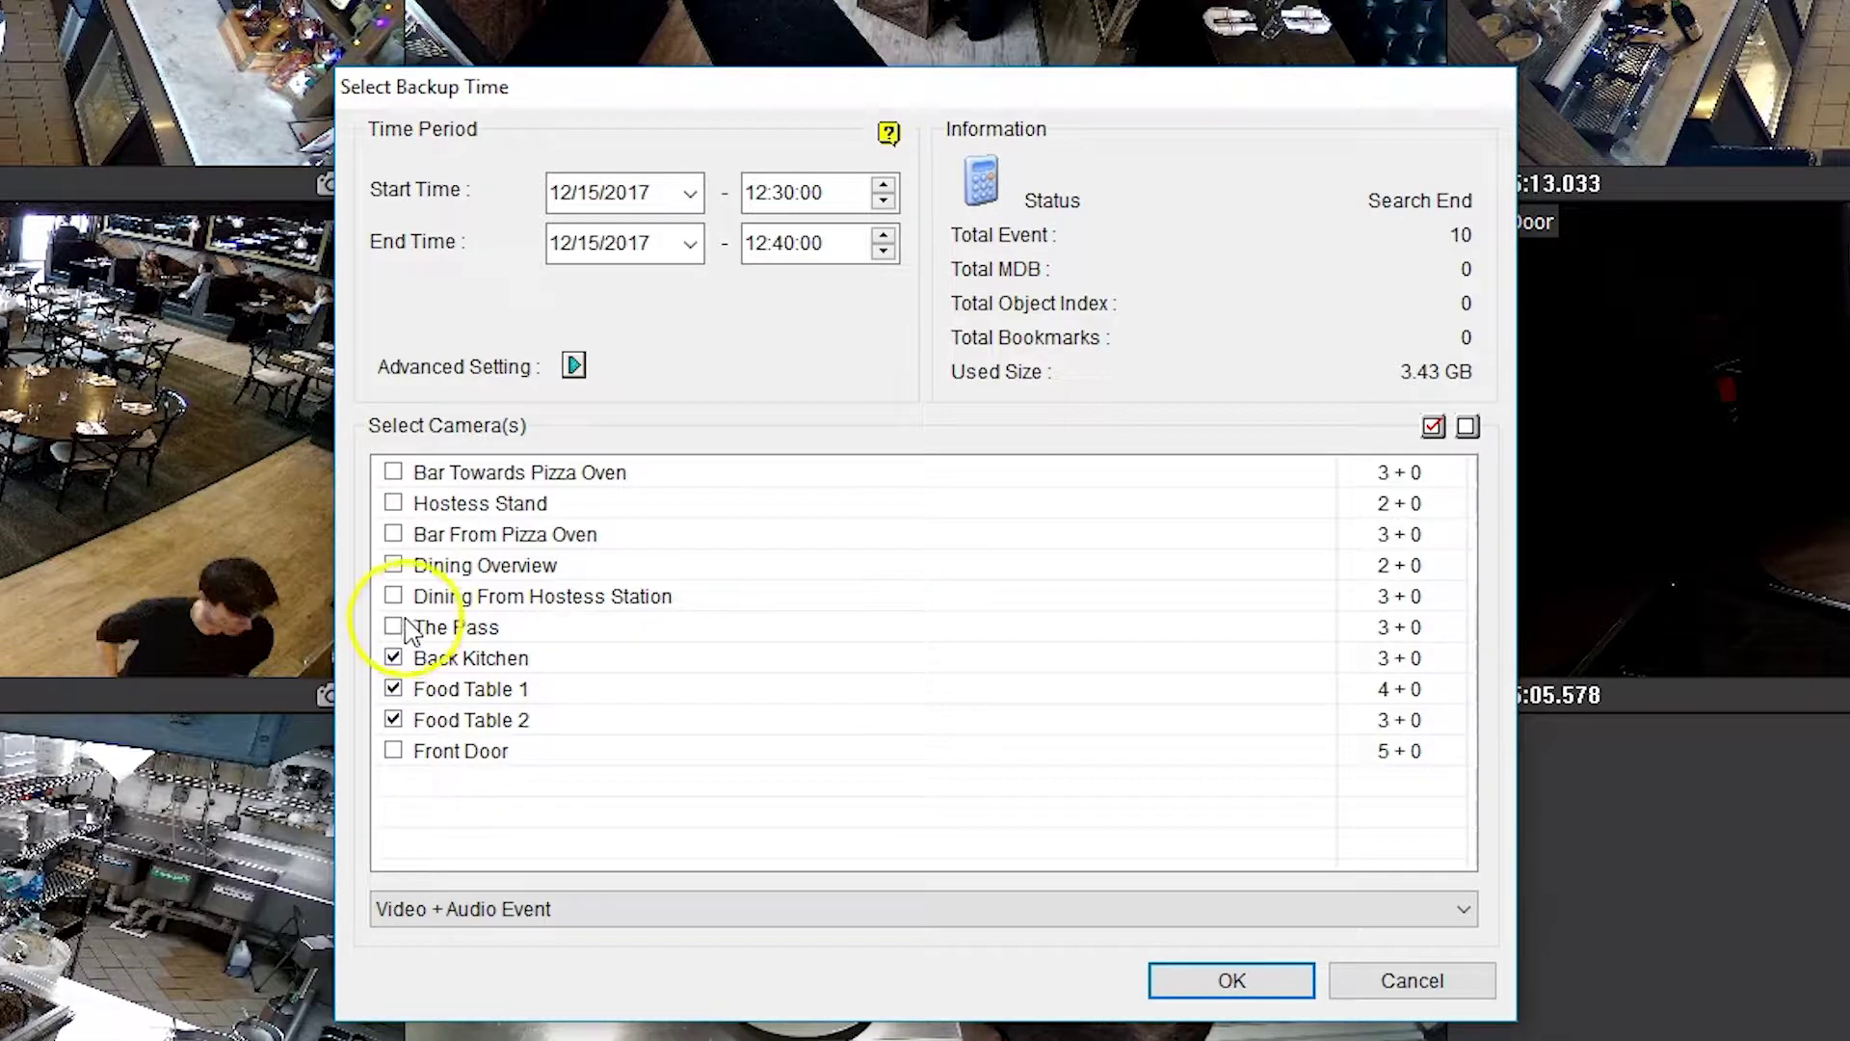
click(393, 534)
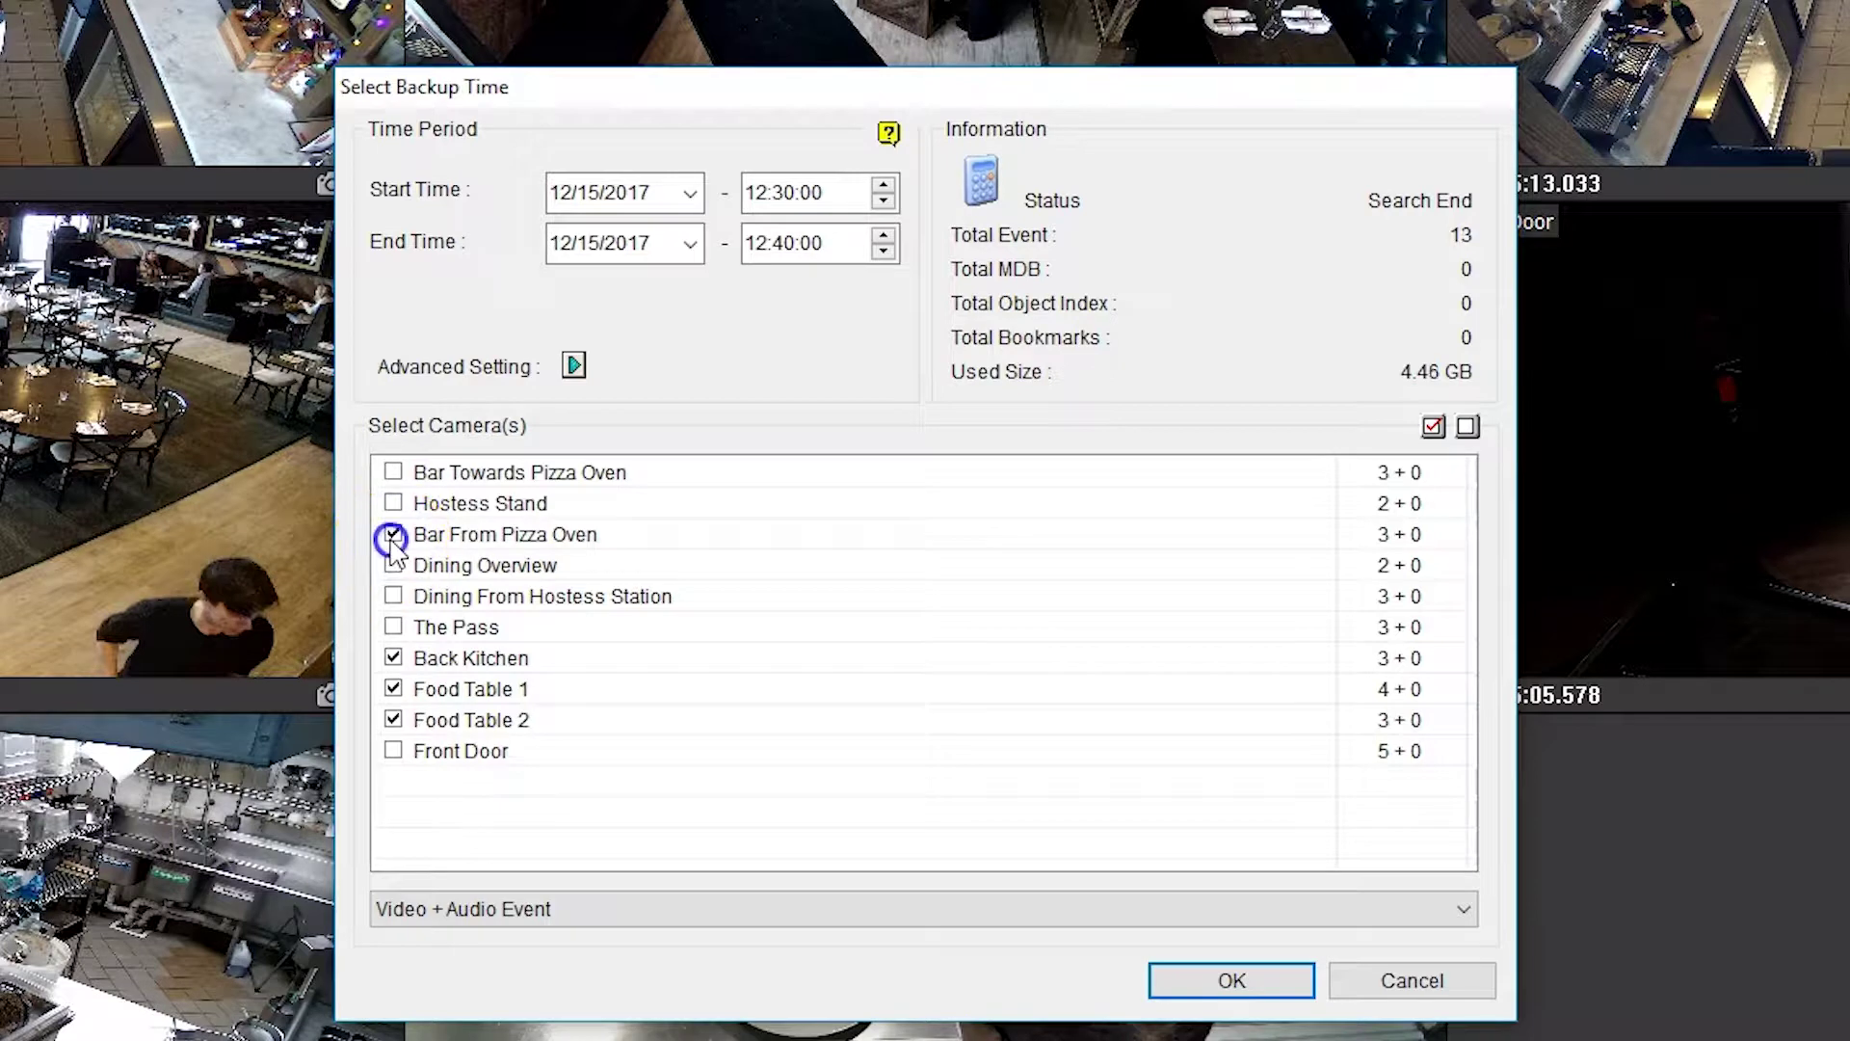
click(393, 471)
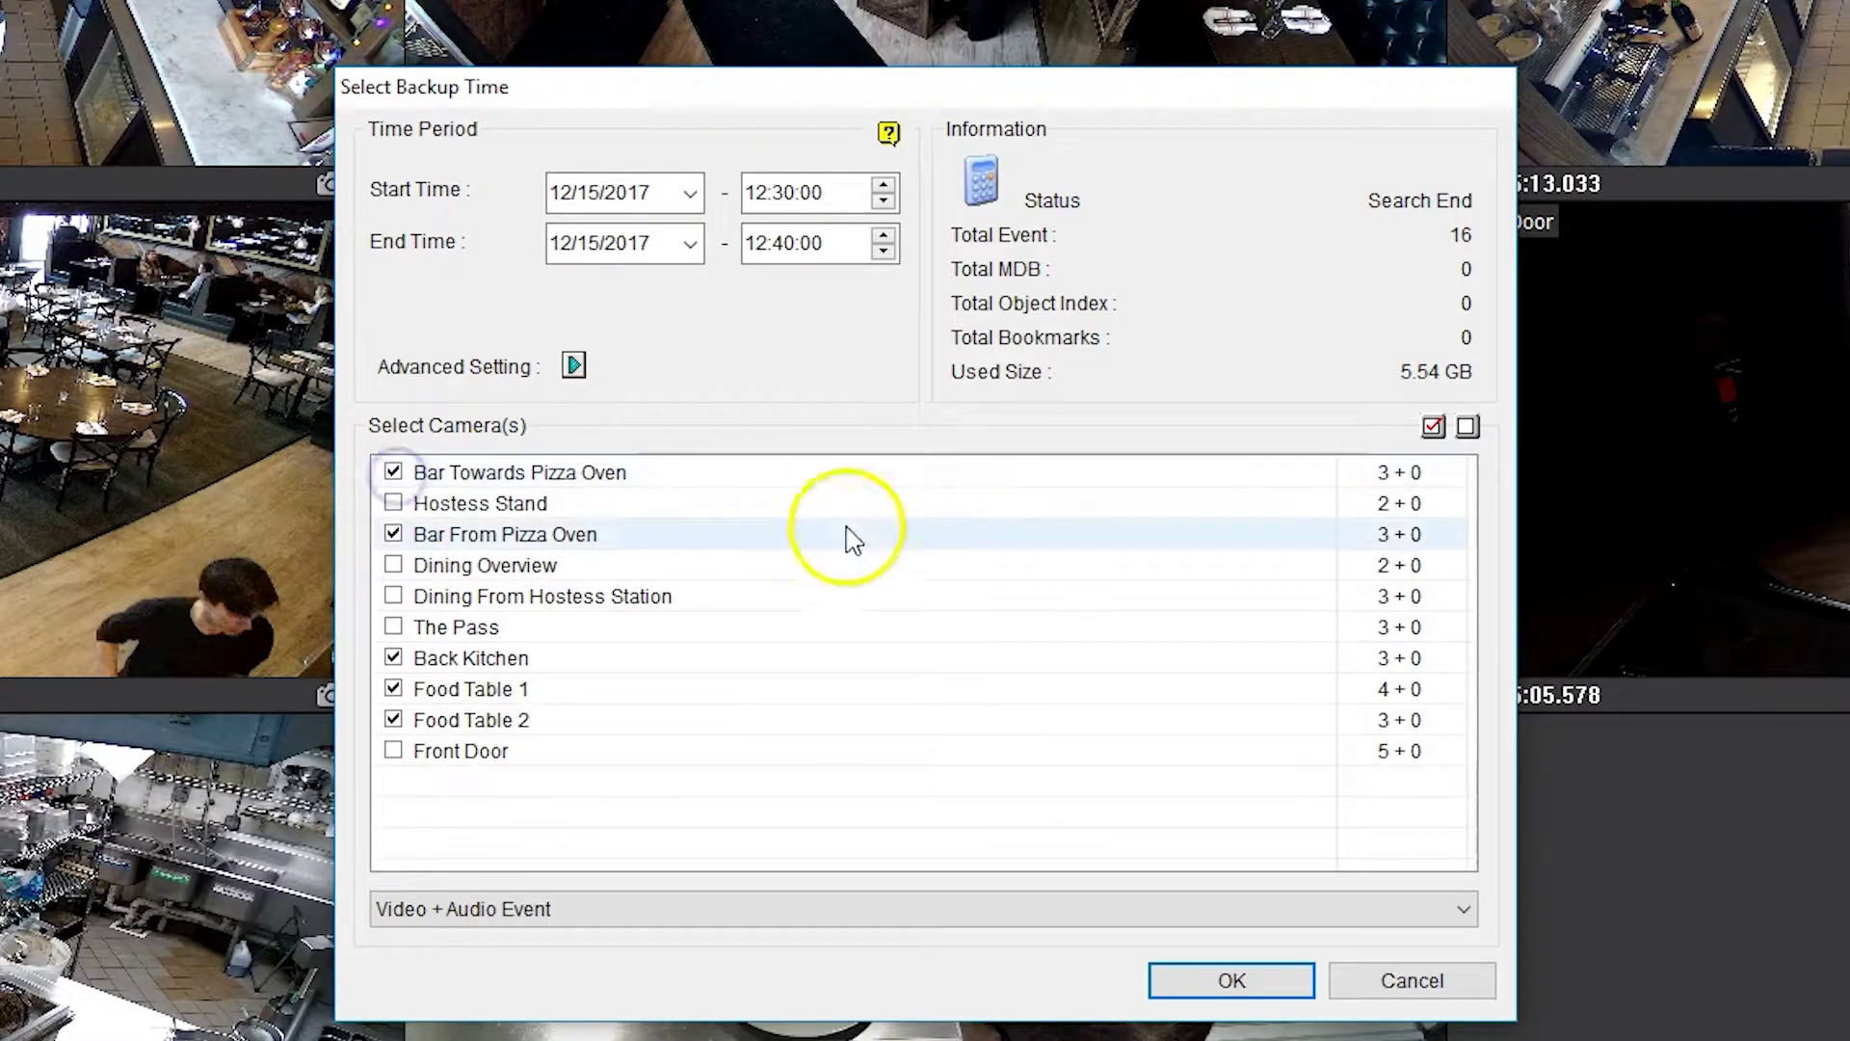
click(1209, 980)
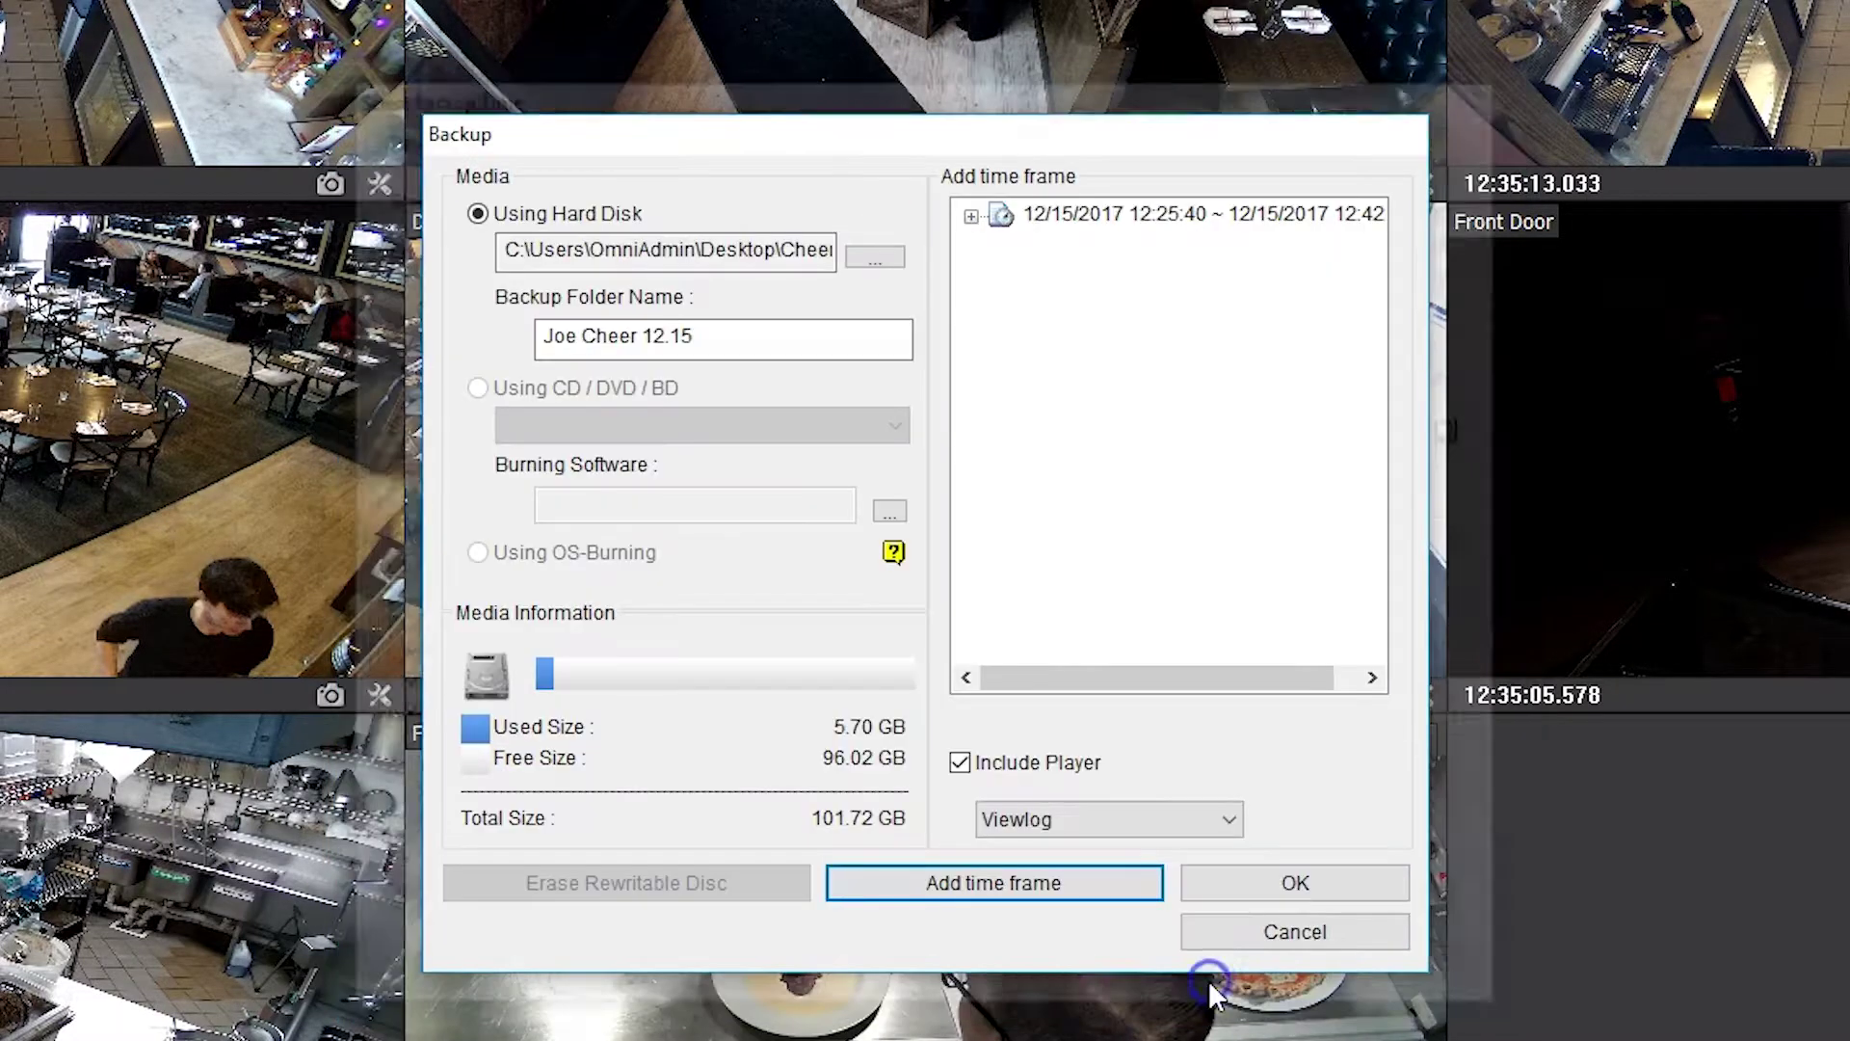
- Run the backup to disk and dismiss the GVBackup completion message
click(1258, 885)
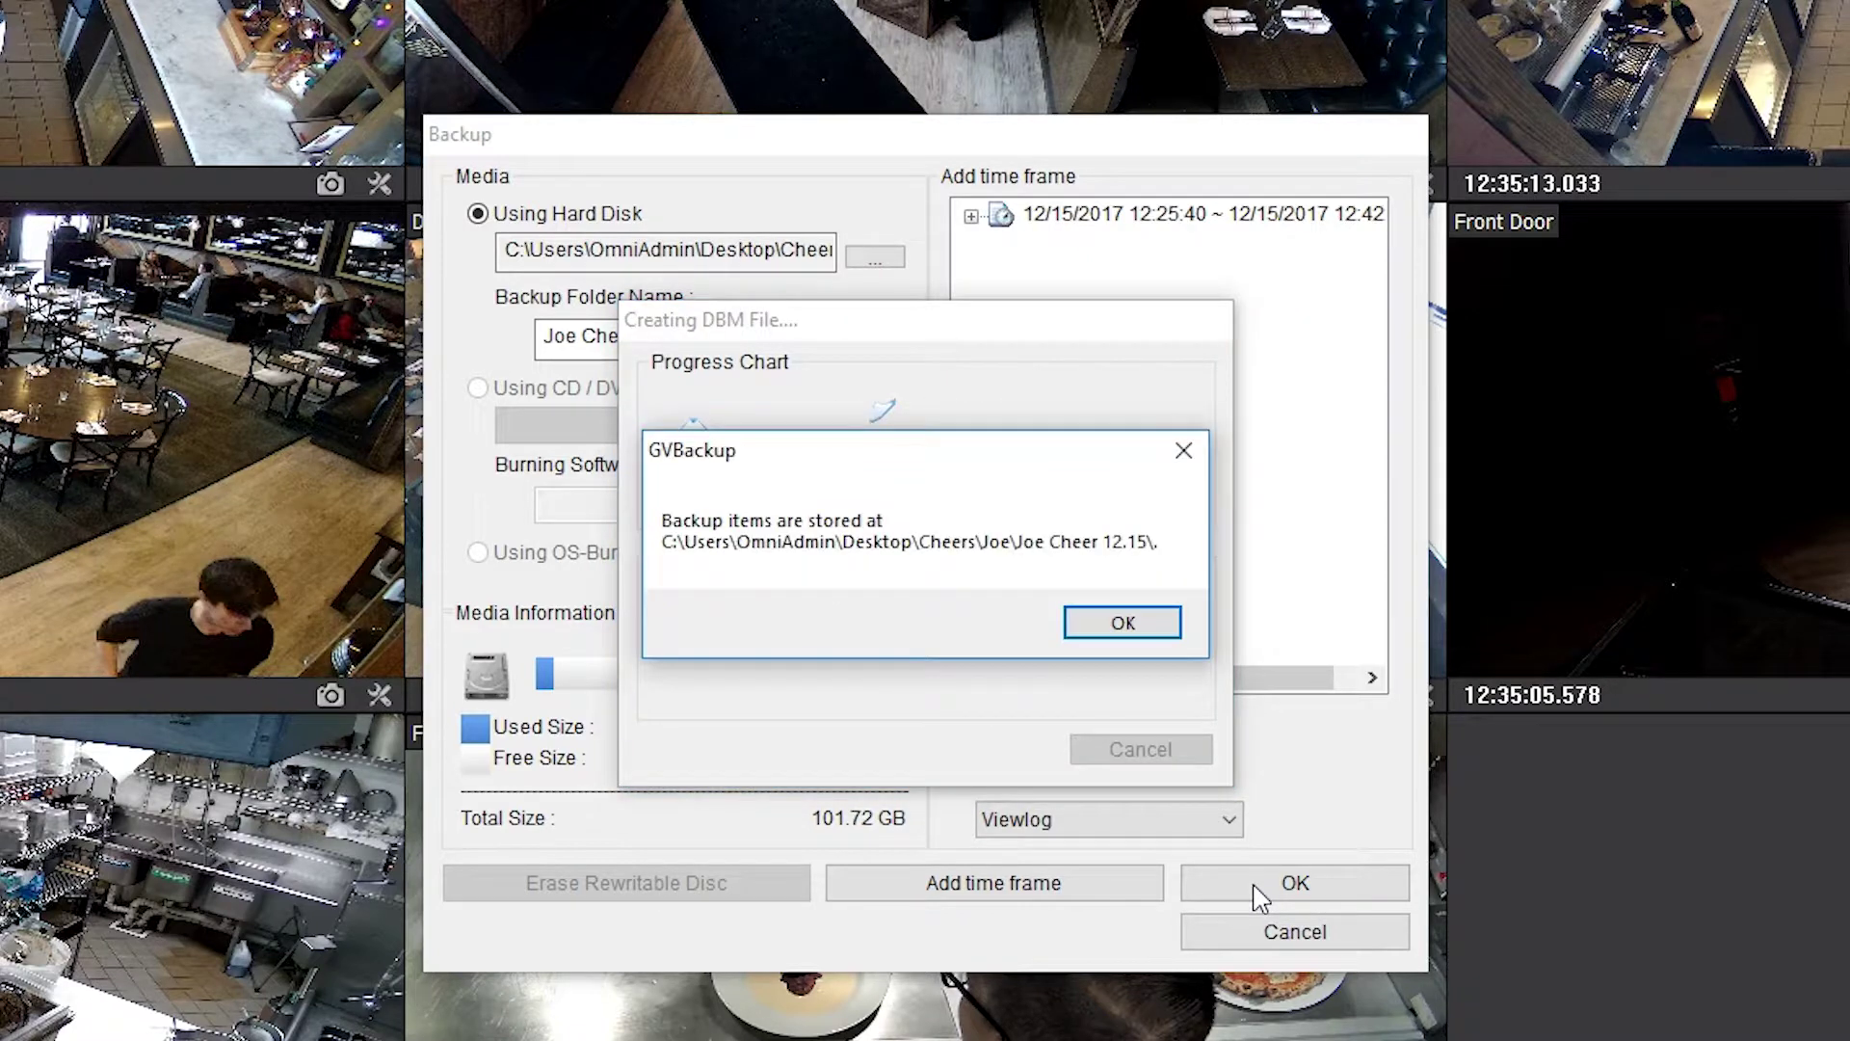
click(1128, 622)
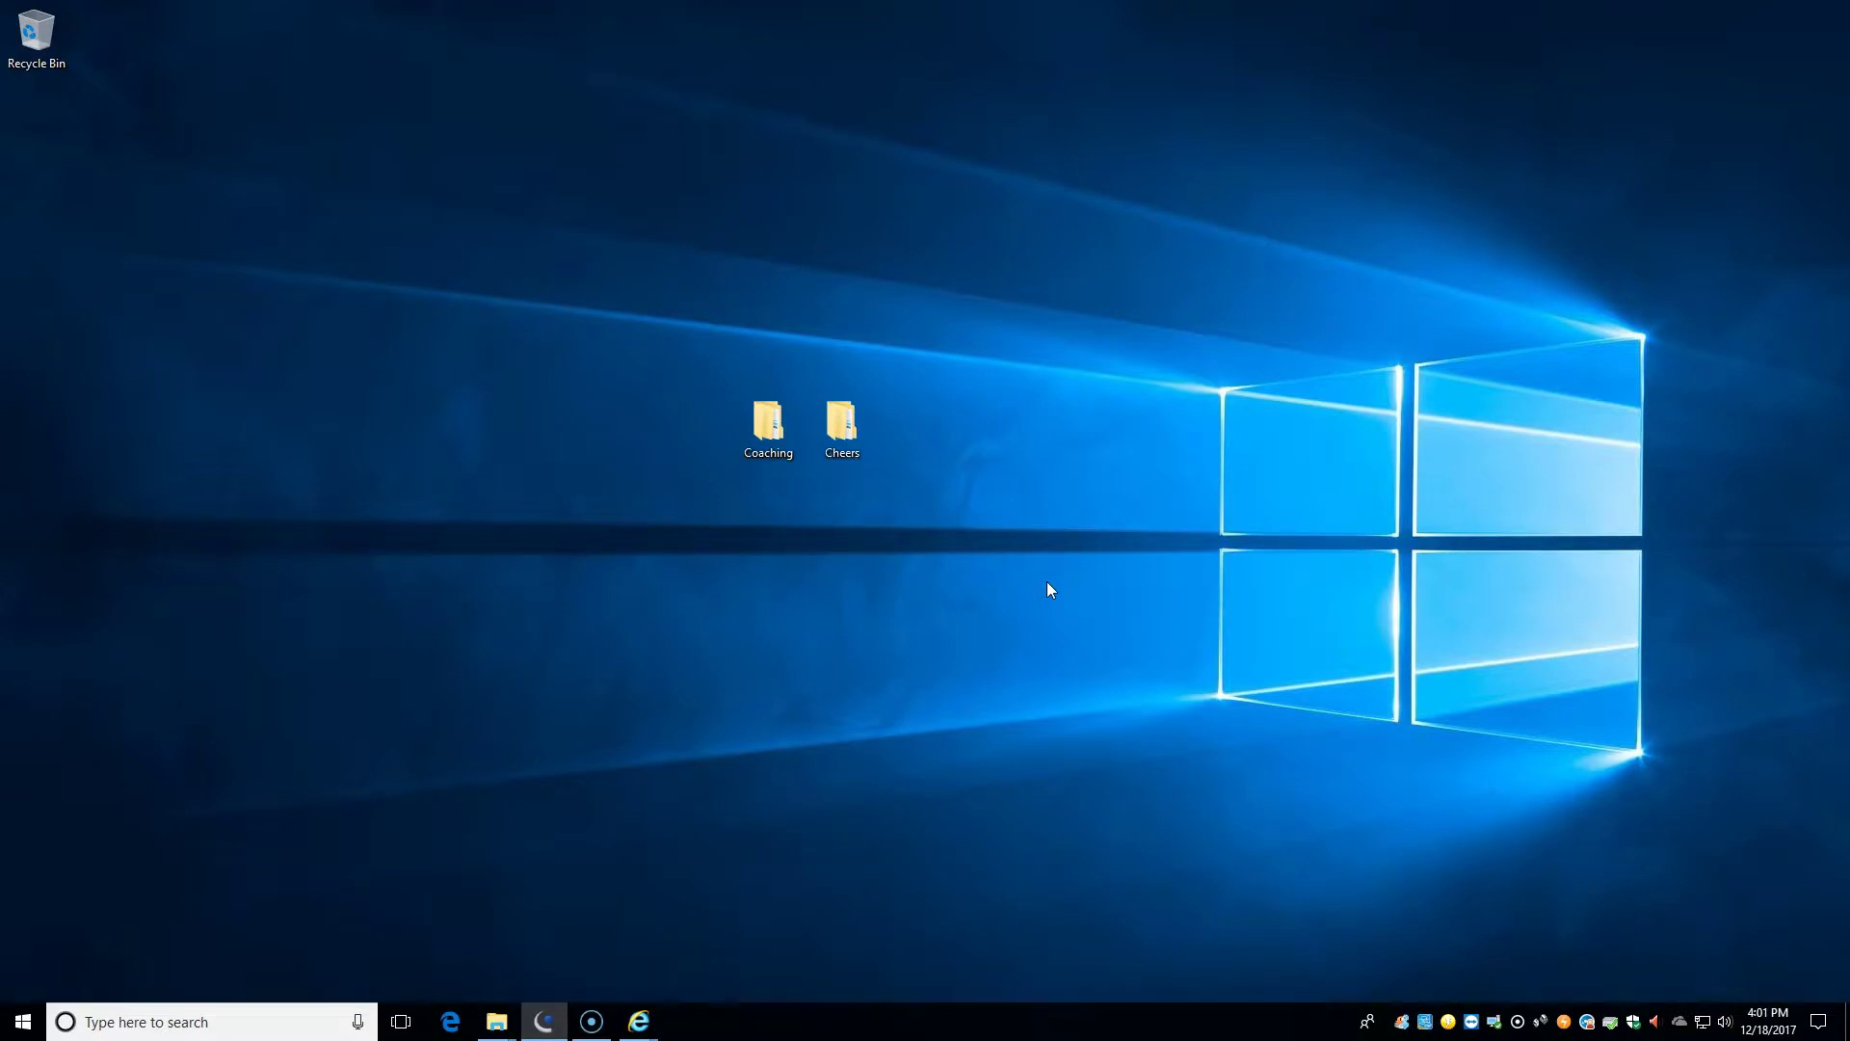
- Browse Cheers > staff folder > 12.15 backup and launch EZViewLog500
double_click(844, 424)
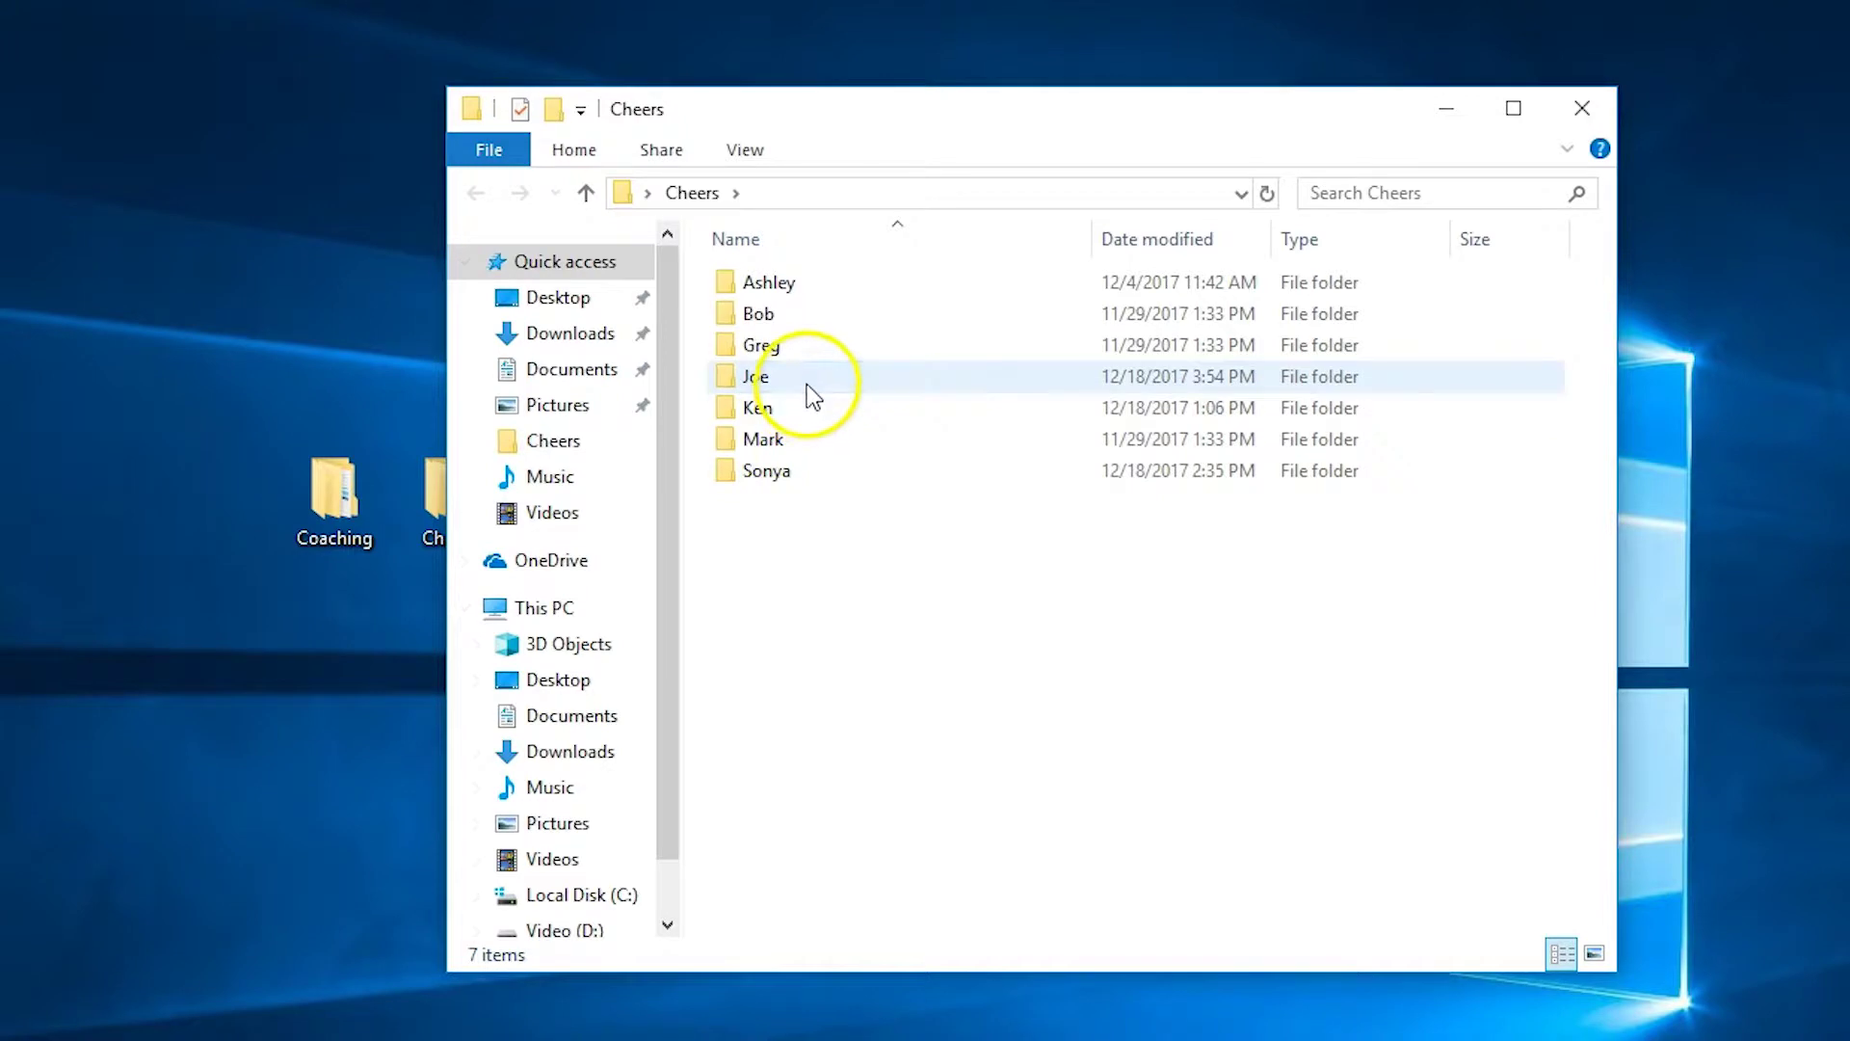
double_click(807, 383)
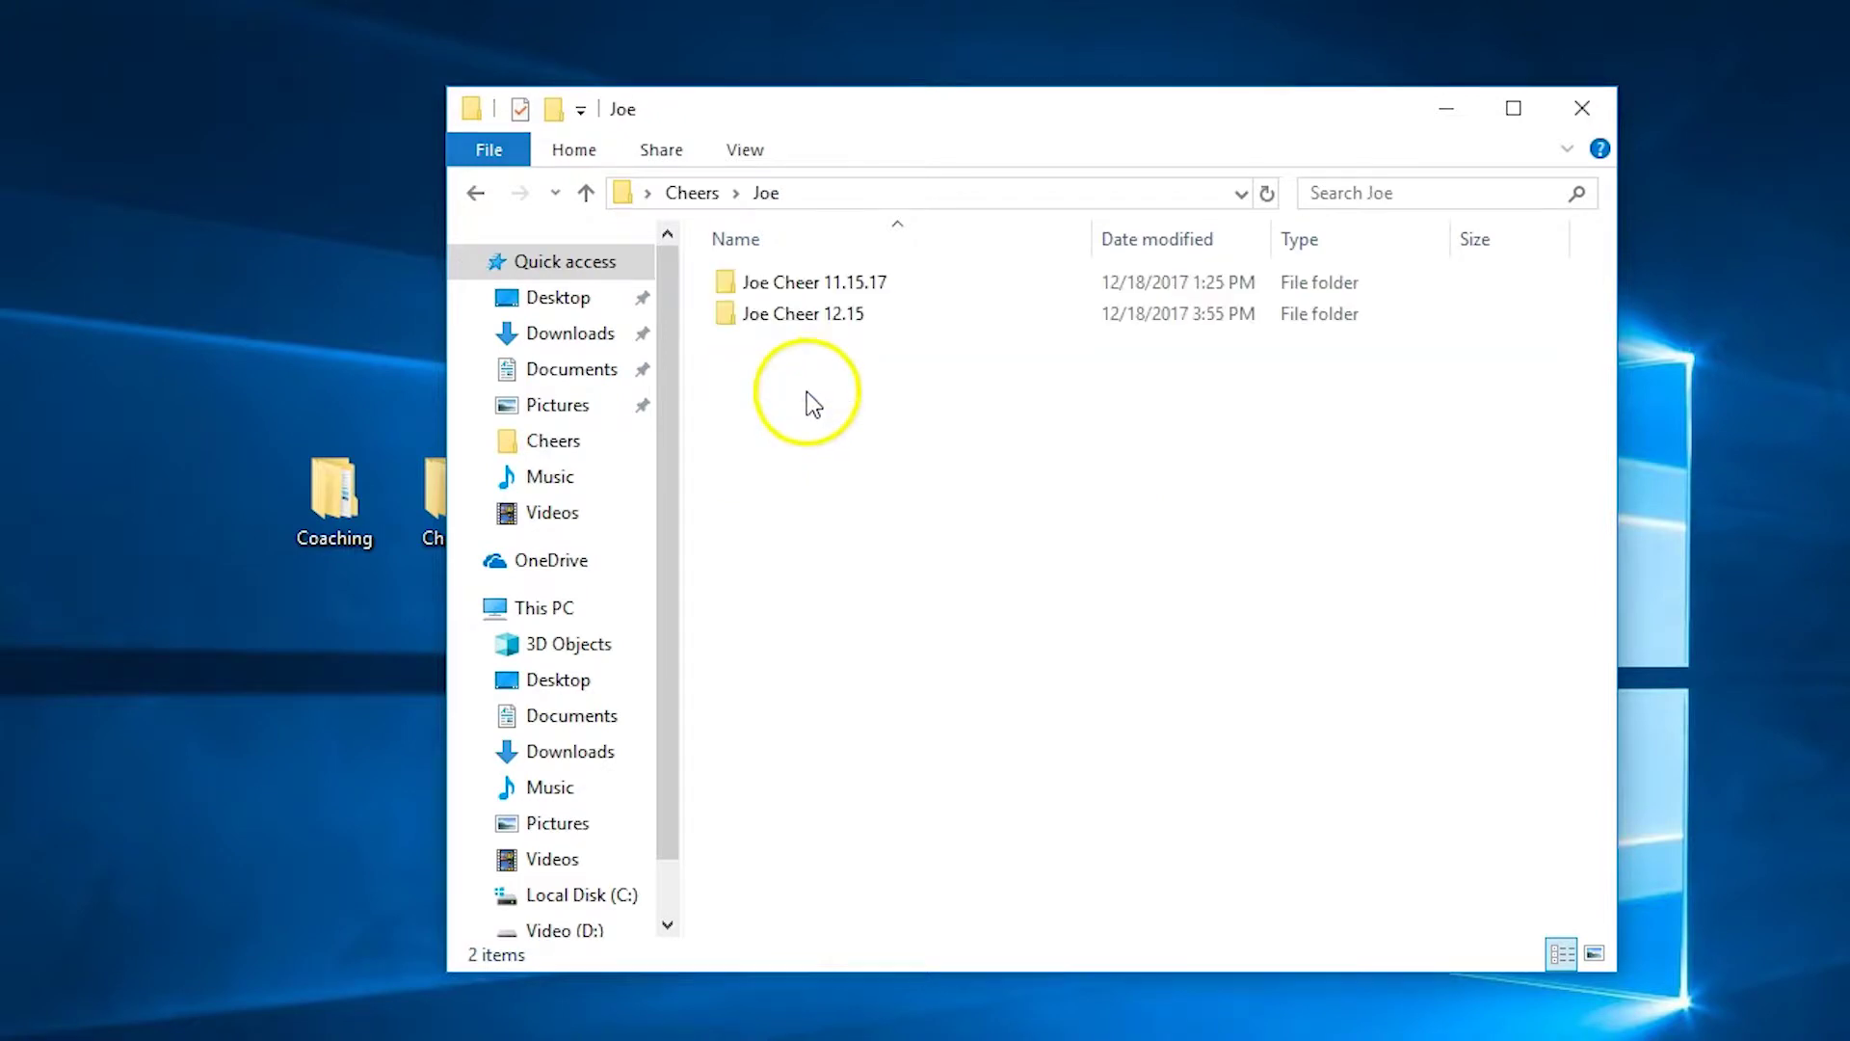
double_click(823, 312)
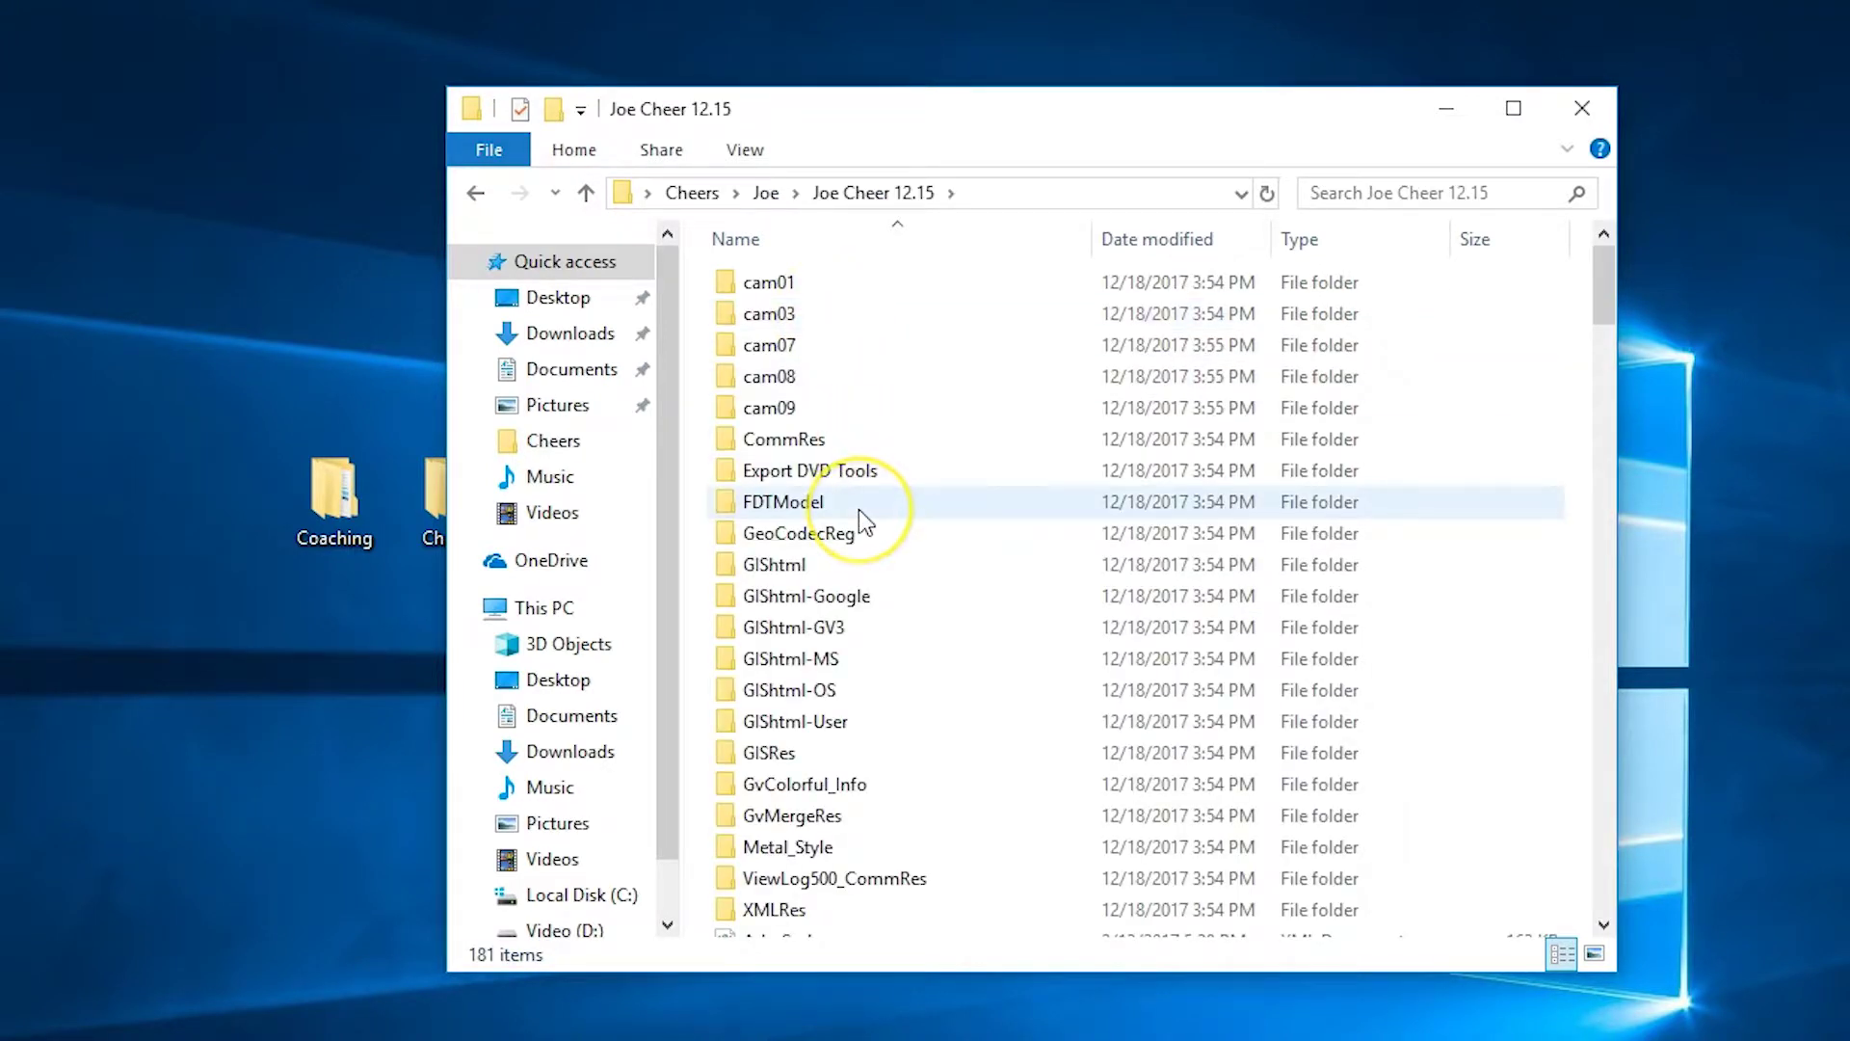
scroll(859, 509, down, 5)
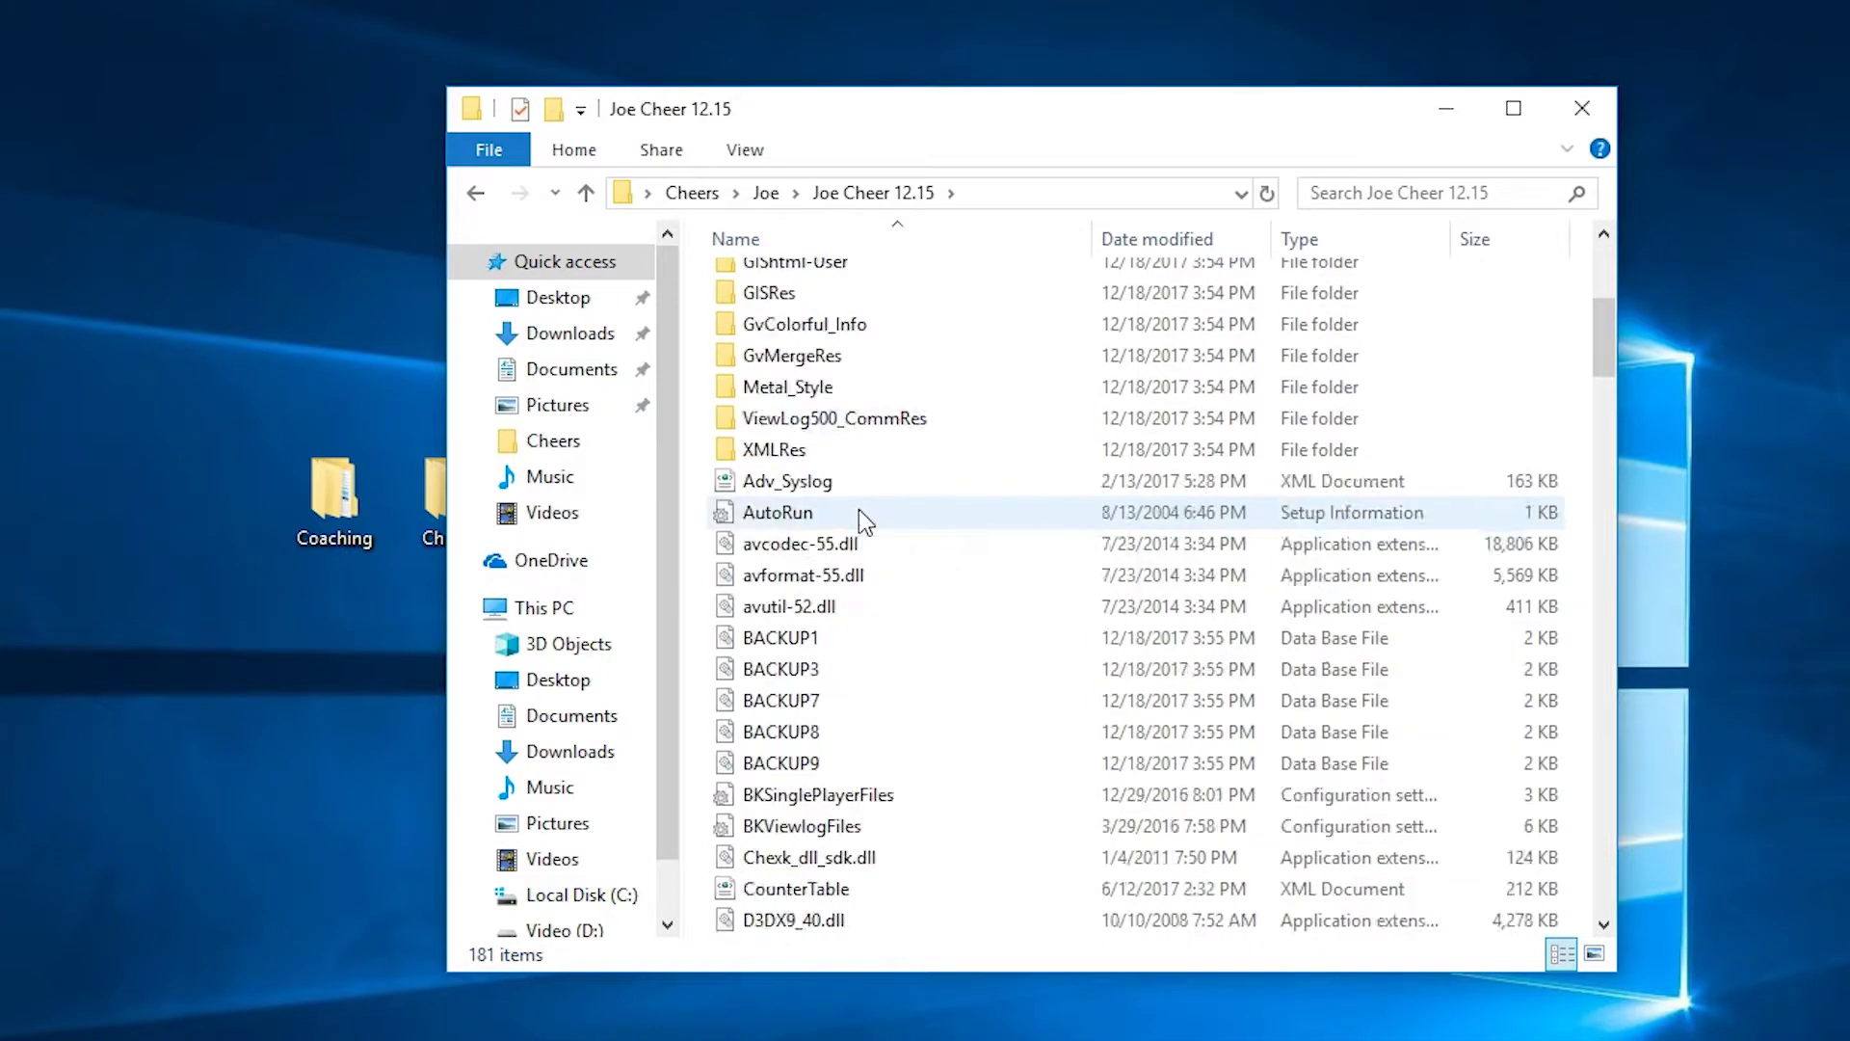
scroll(859, 519, down, 3)
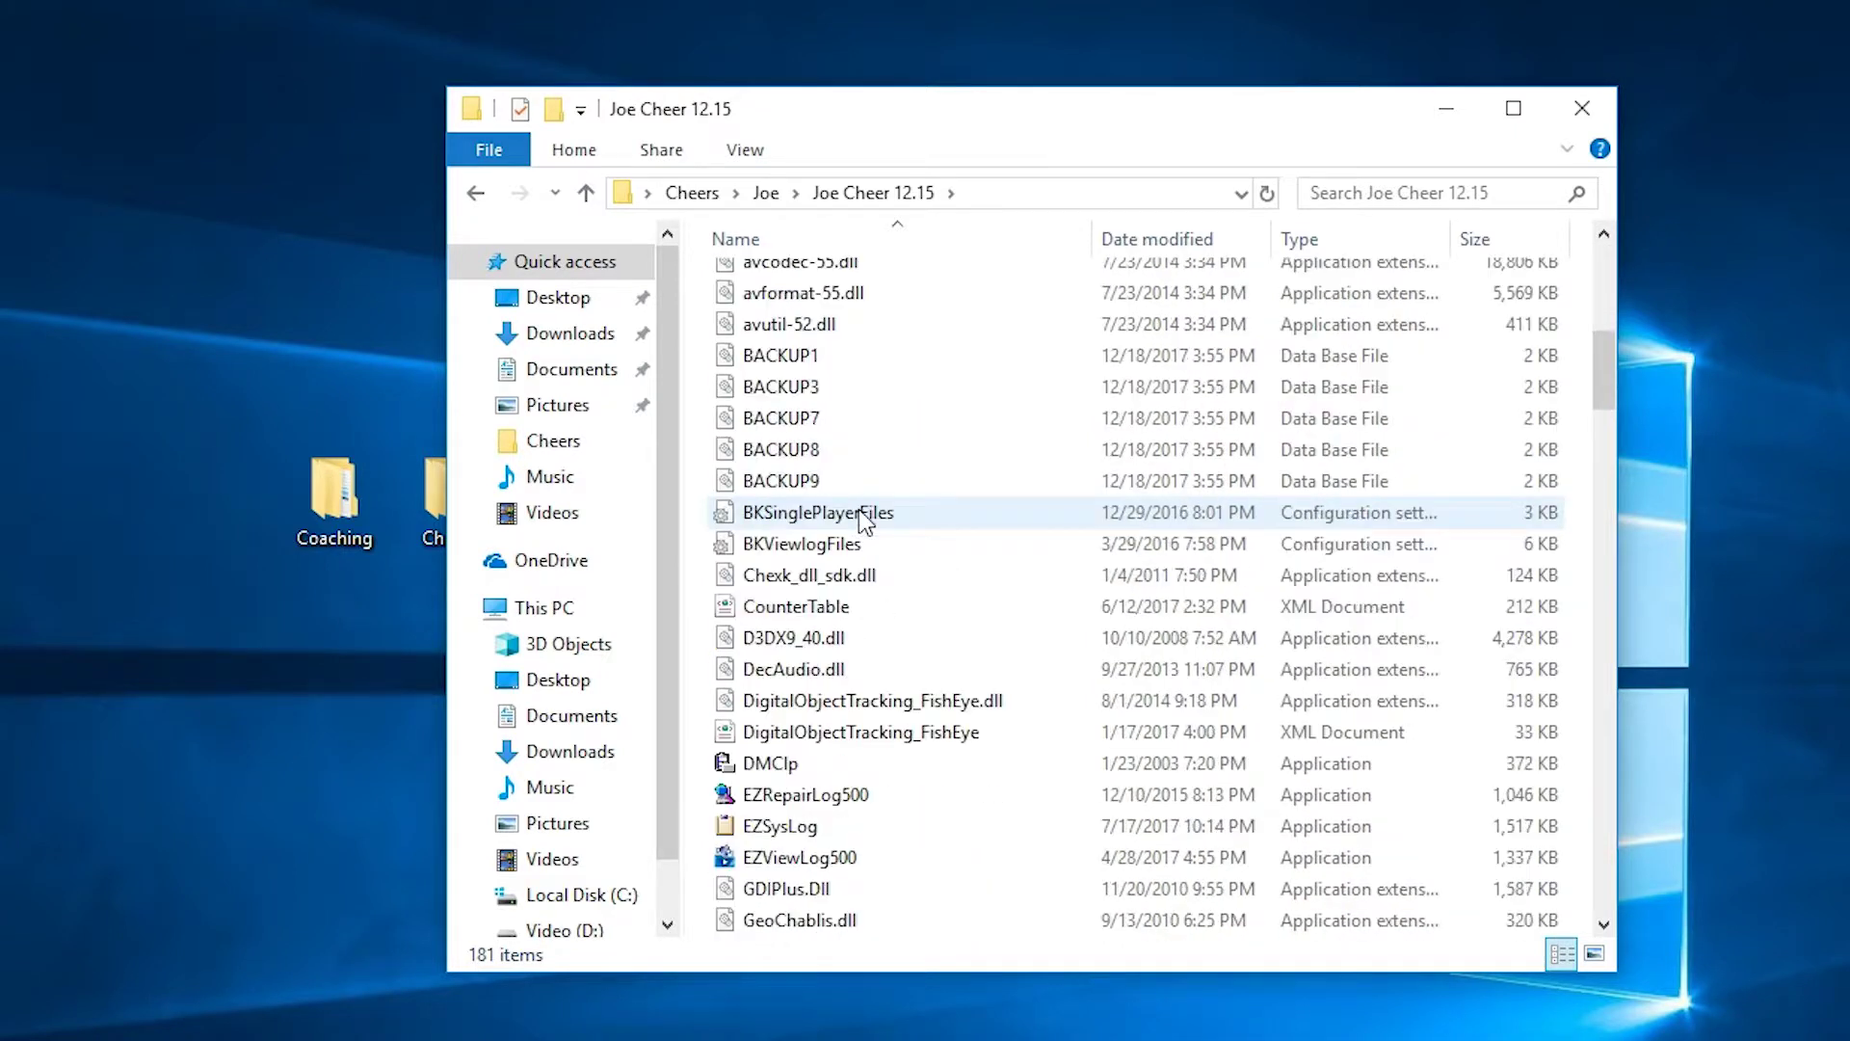
click(792, 858)
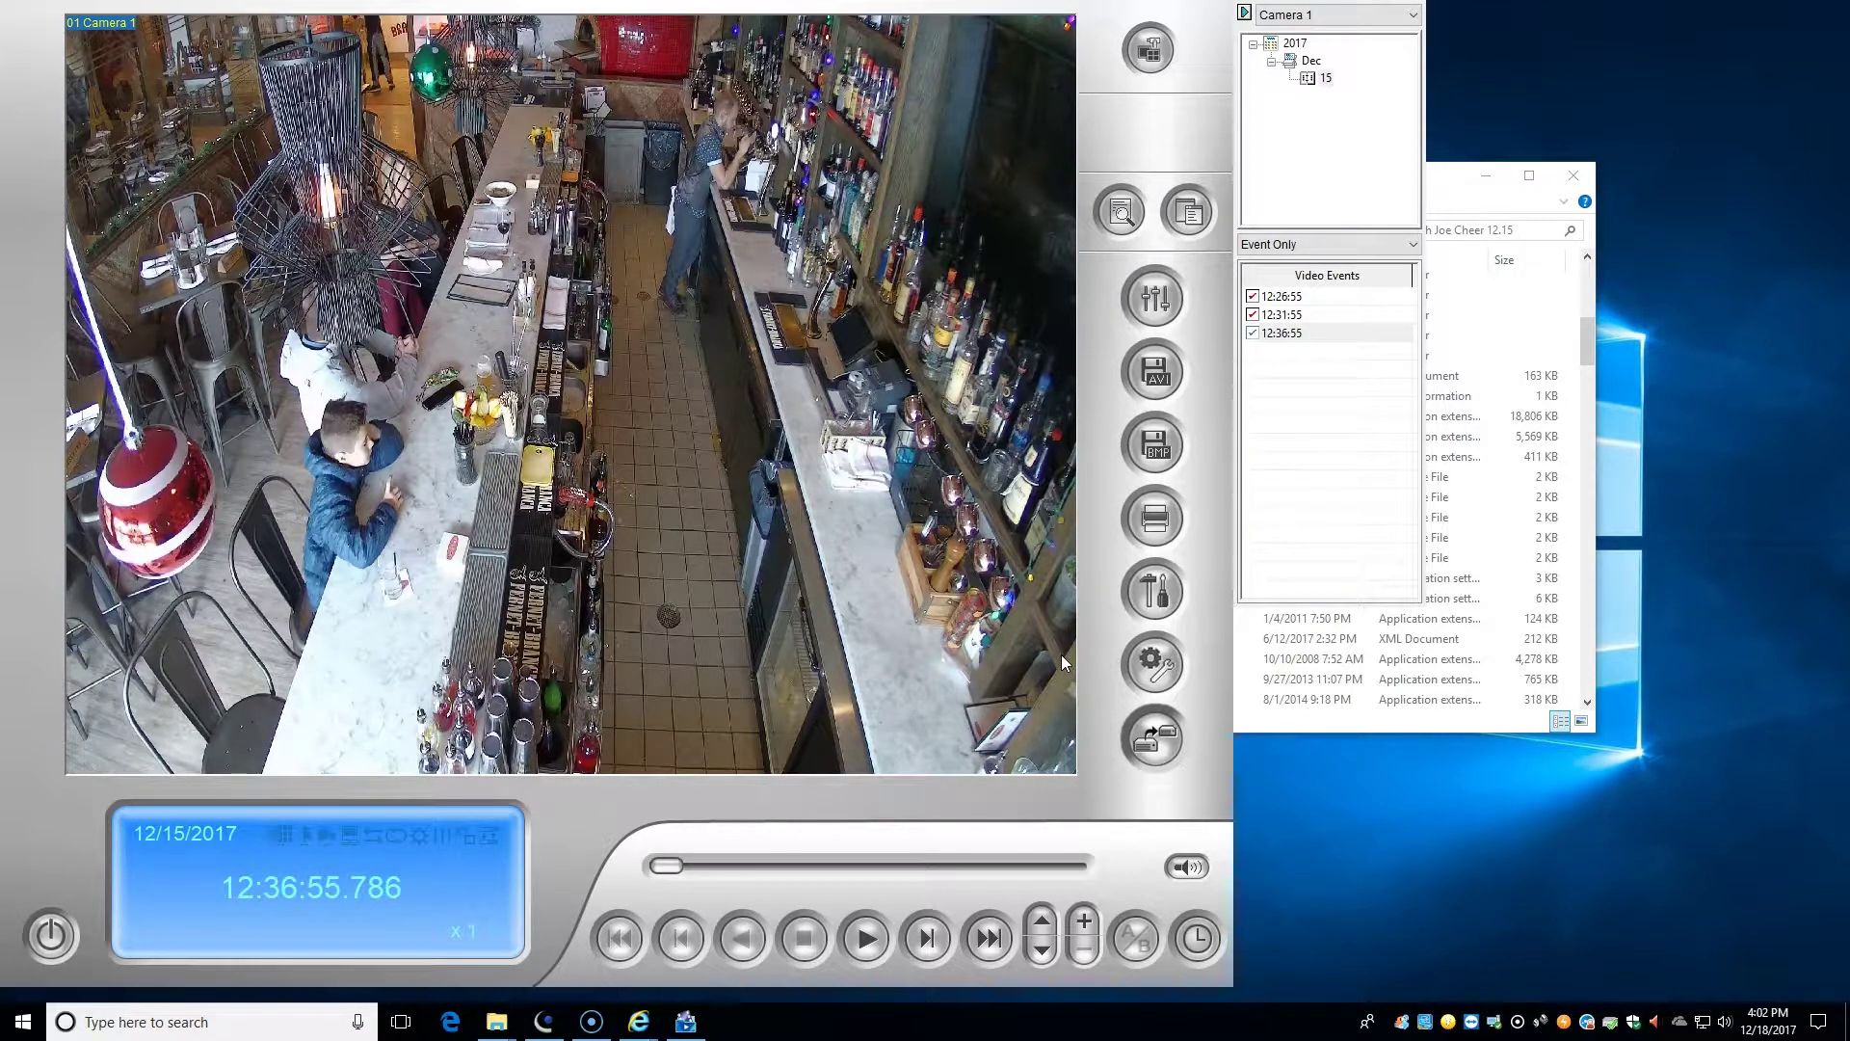
- Show all backed-up cameras in a grid, play, skip ahead to about 12:37:53, then stop
double_click(1061, 656)
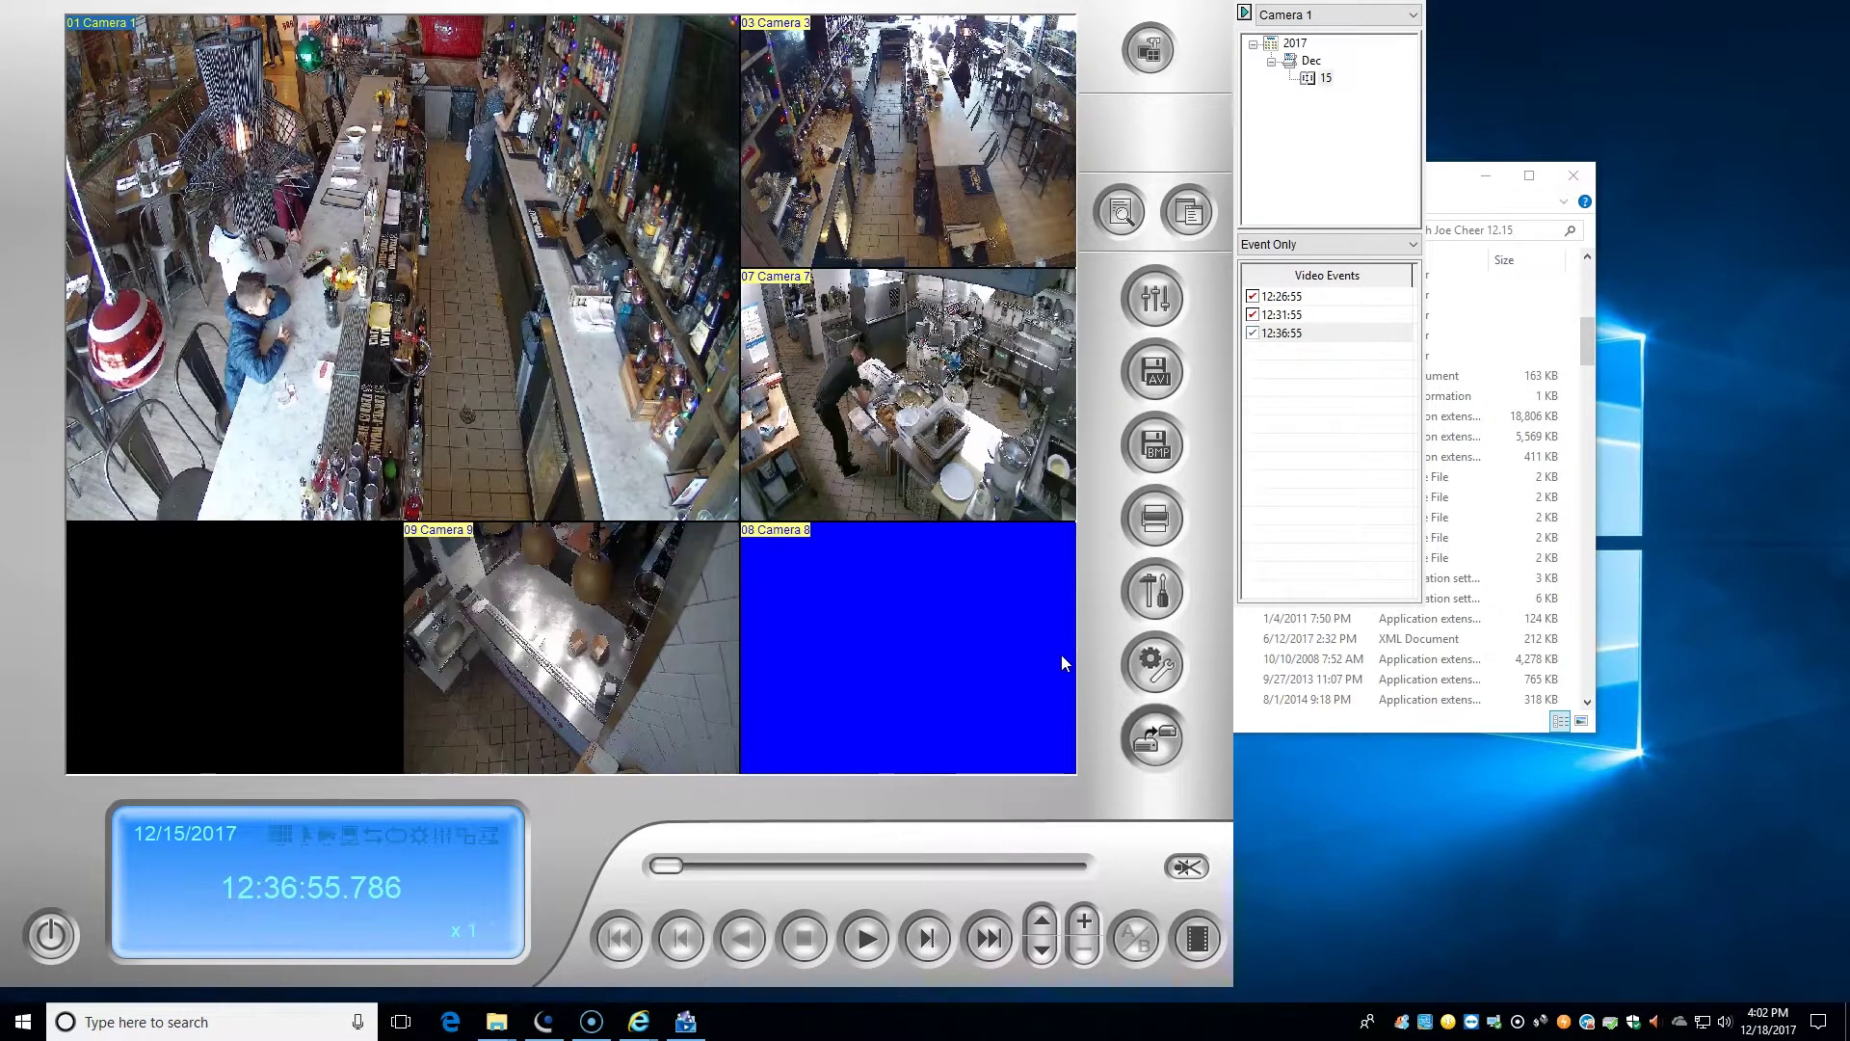
click(873, 938)
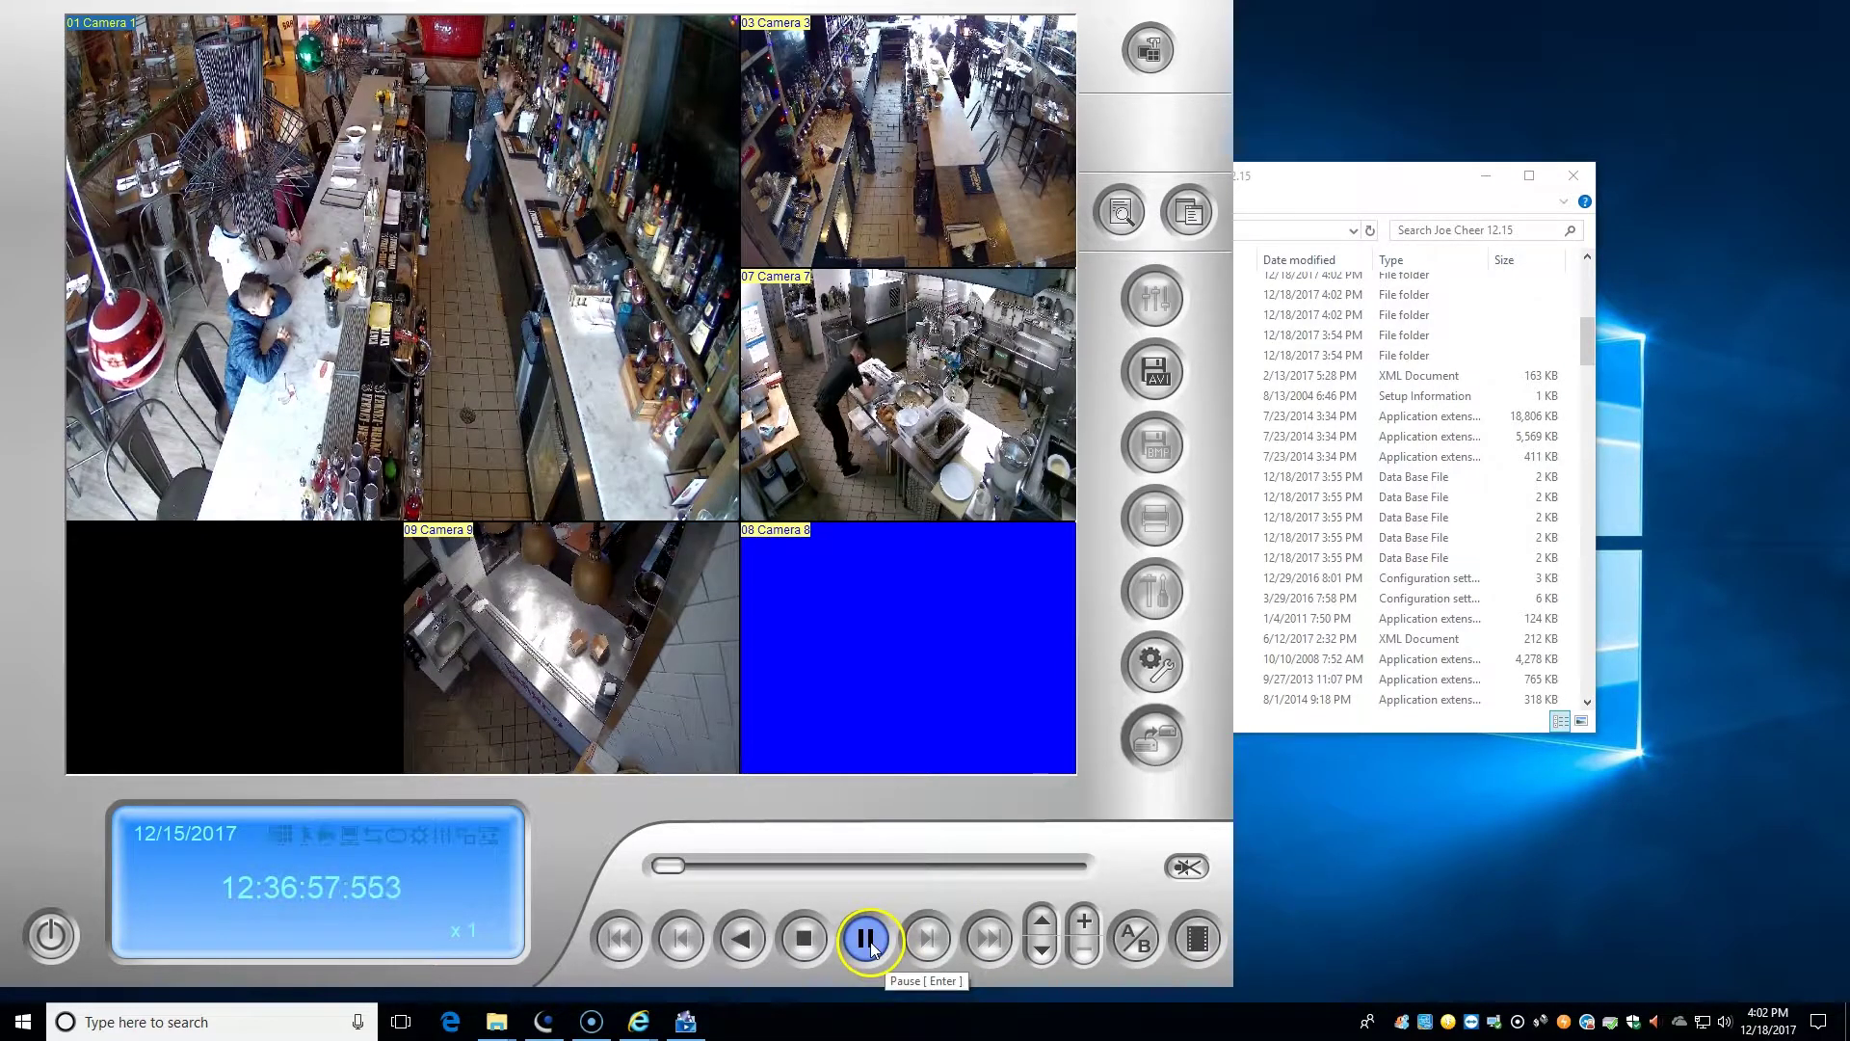
drag(670, 865, 769, 870)
click(806, 937)
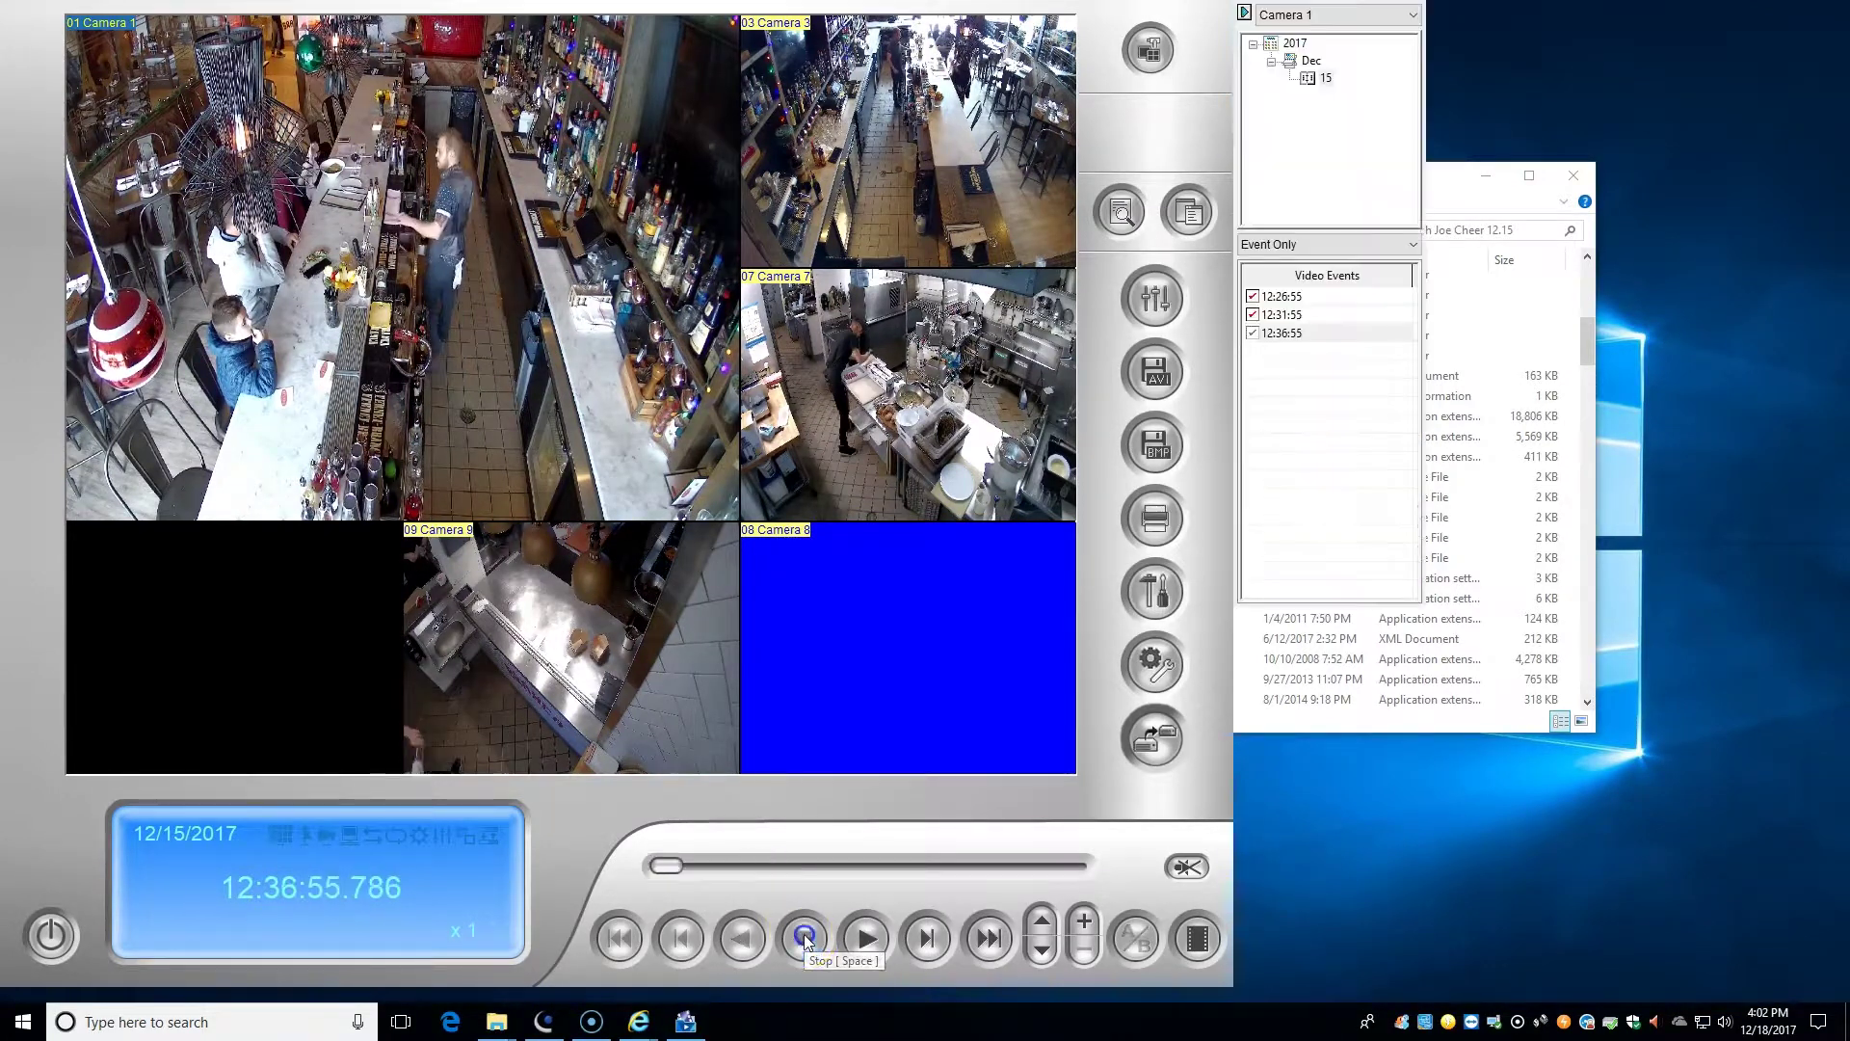
- Try zooming in and out on the Camera 1 picture
click(955, 903)
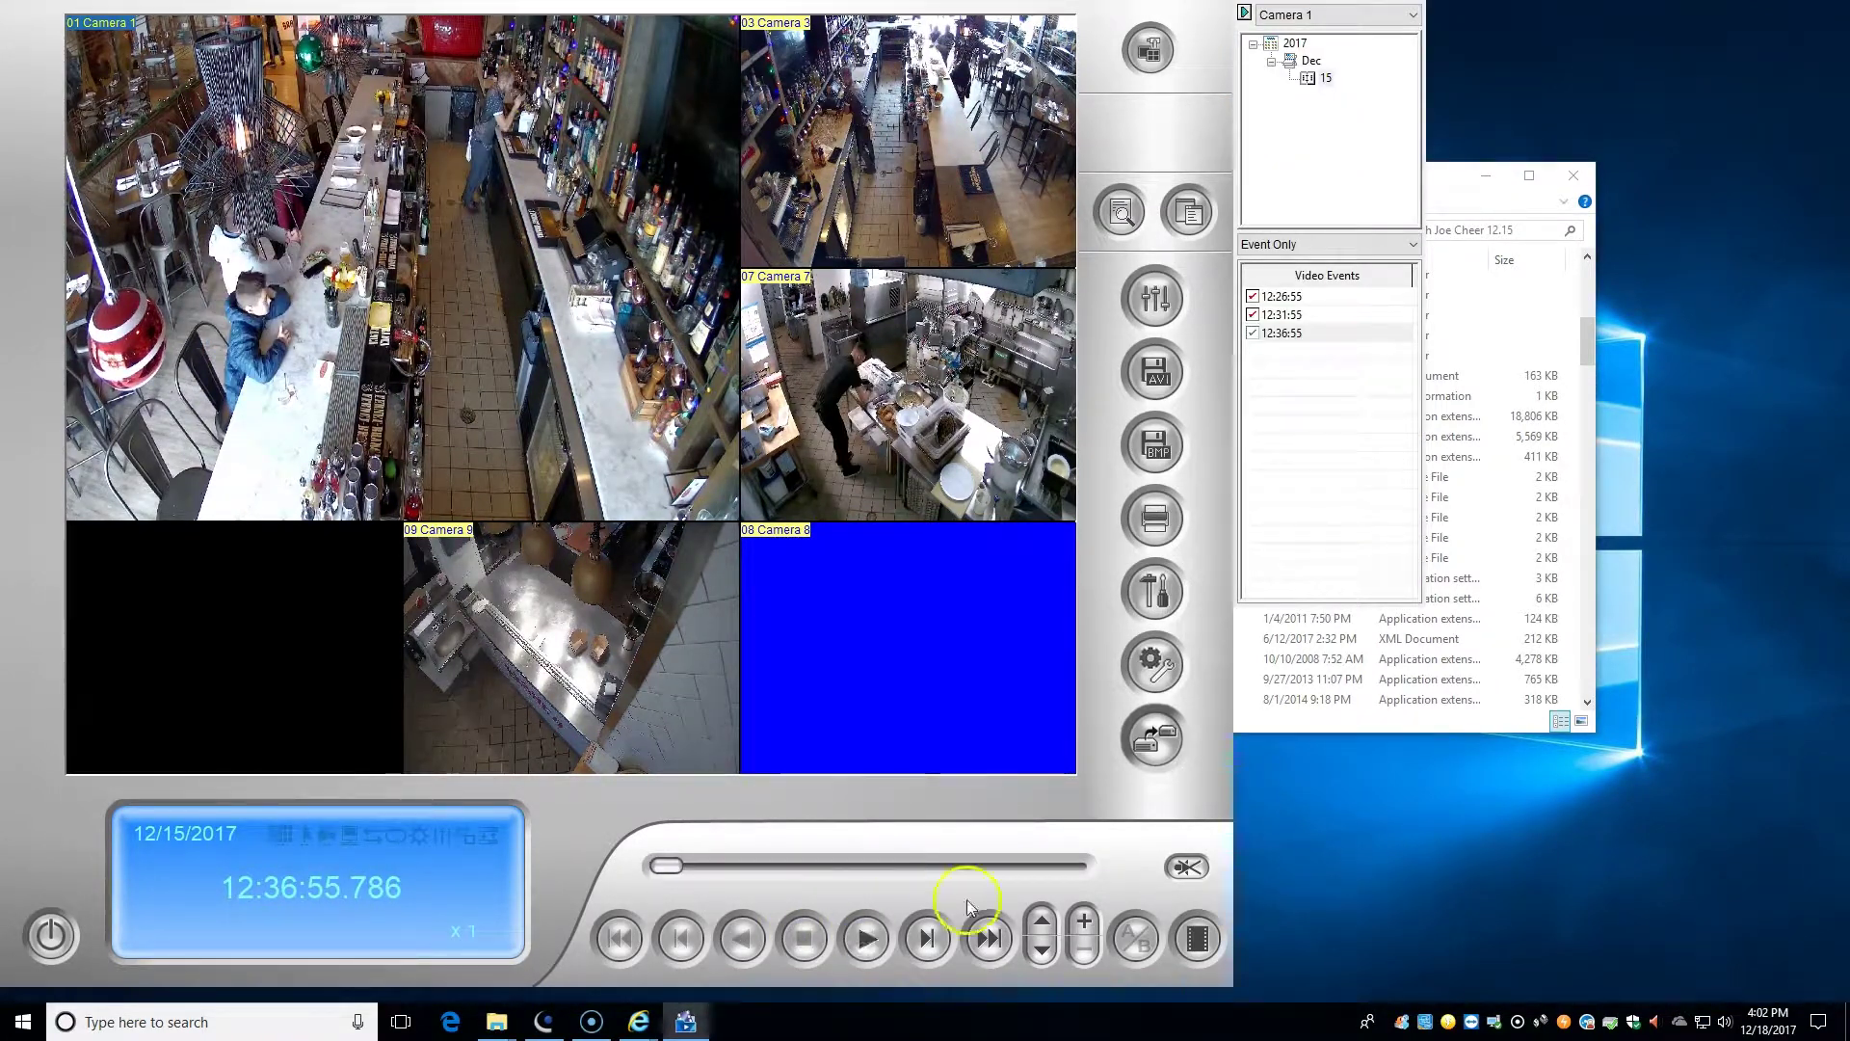
click(1083, 923)
scroll(515, 380, up, 6)
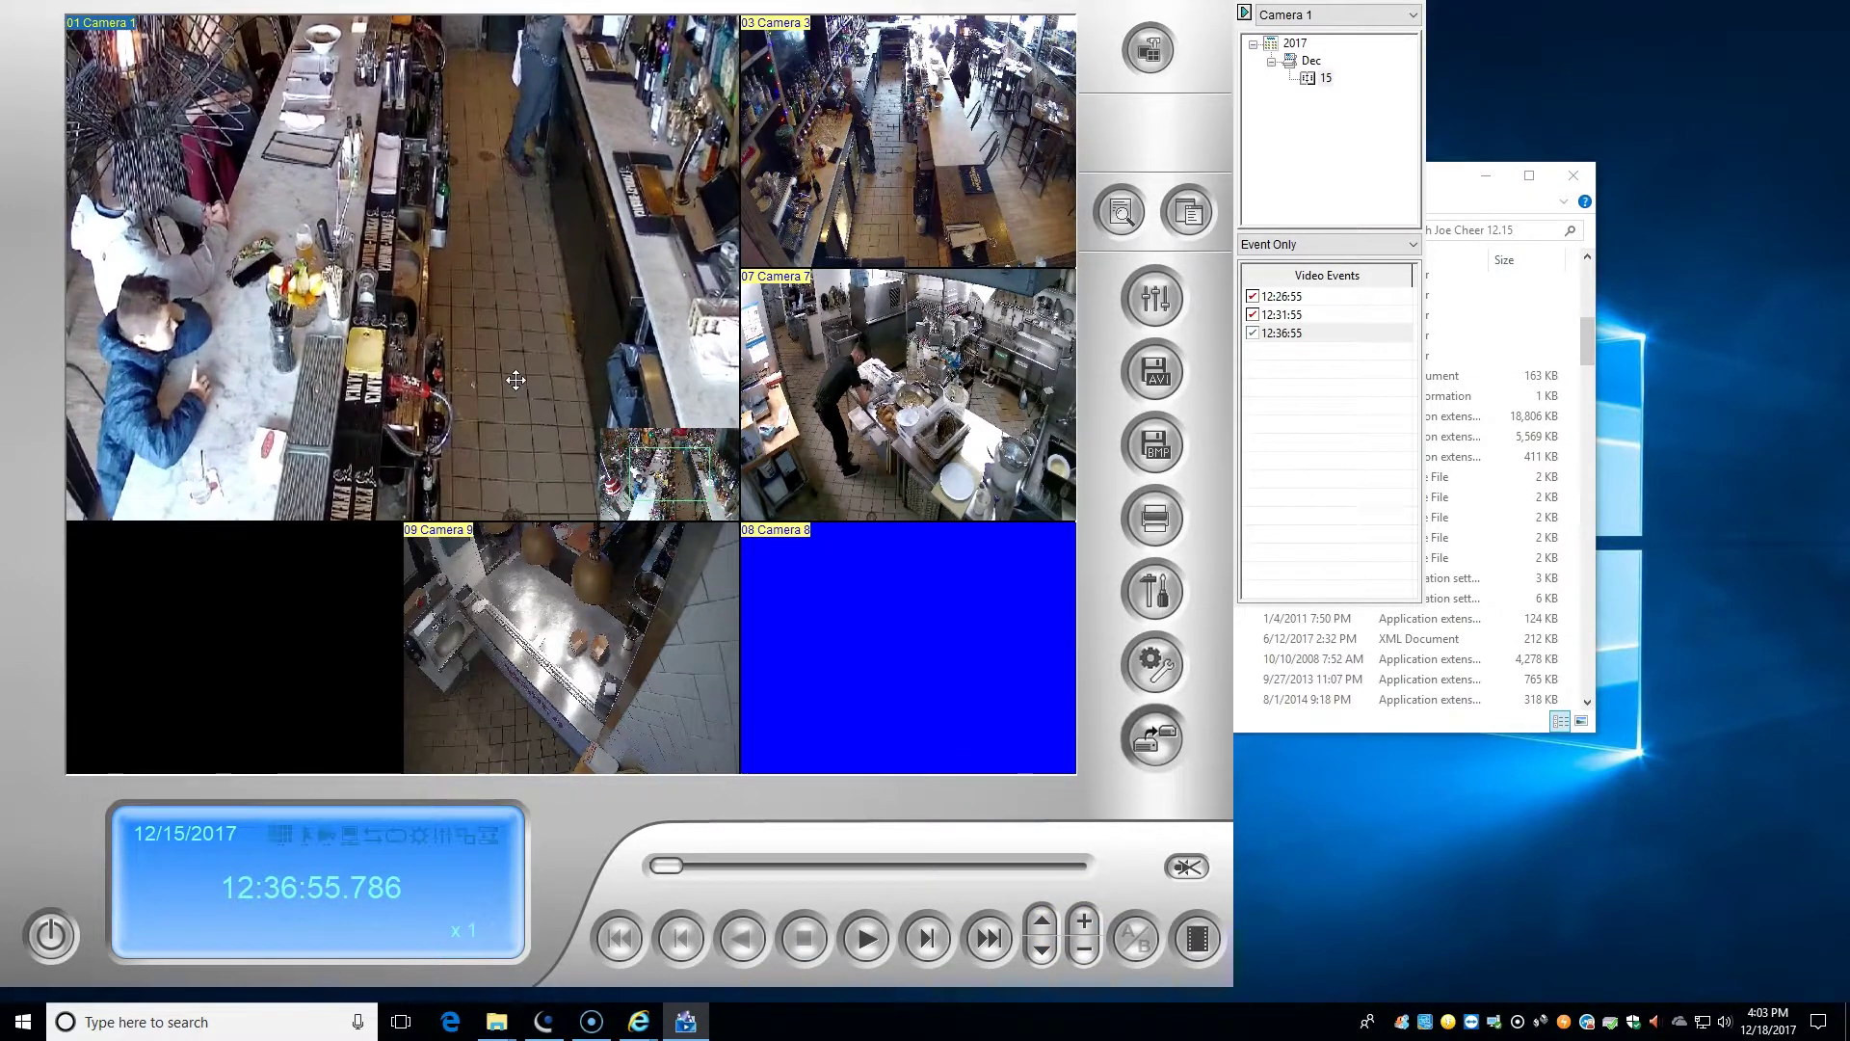
scroll(516, 380, down, 6)
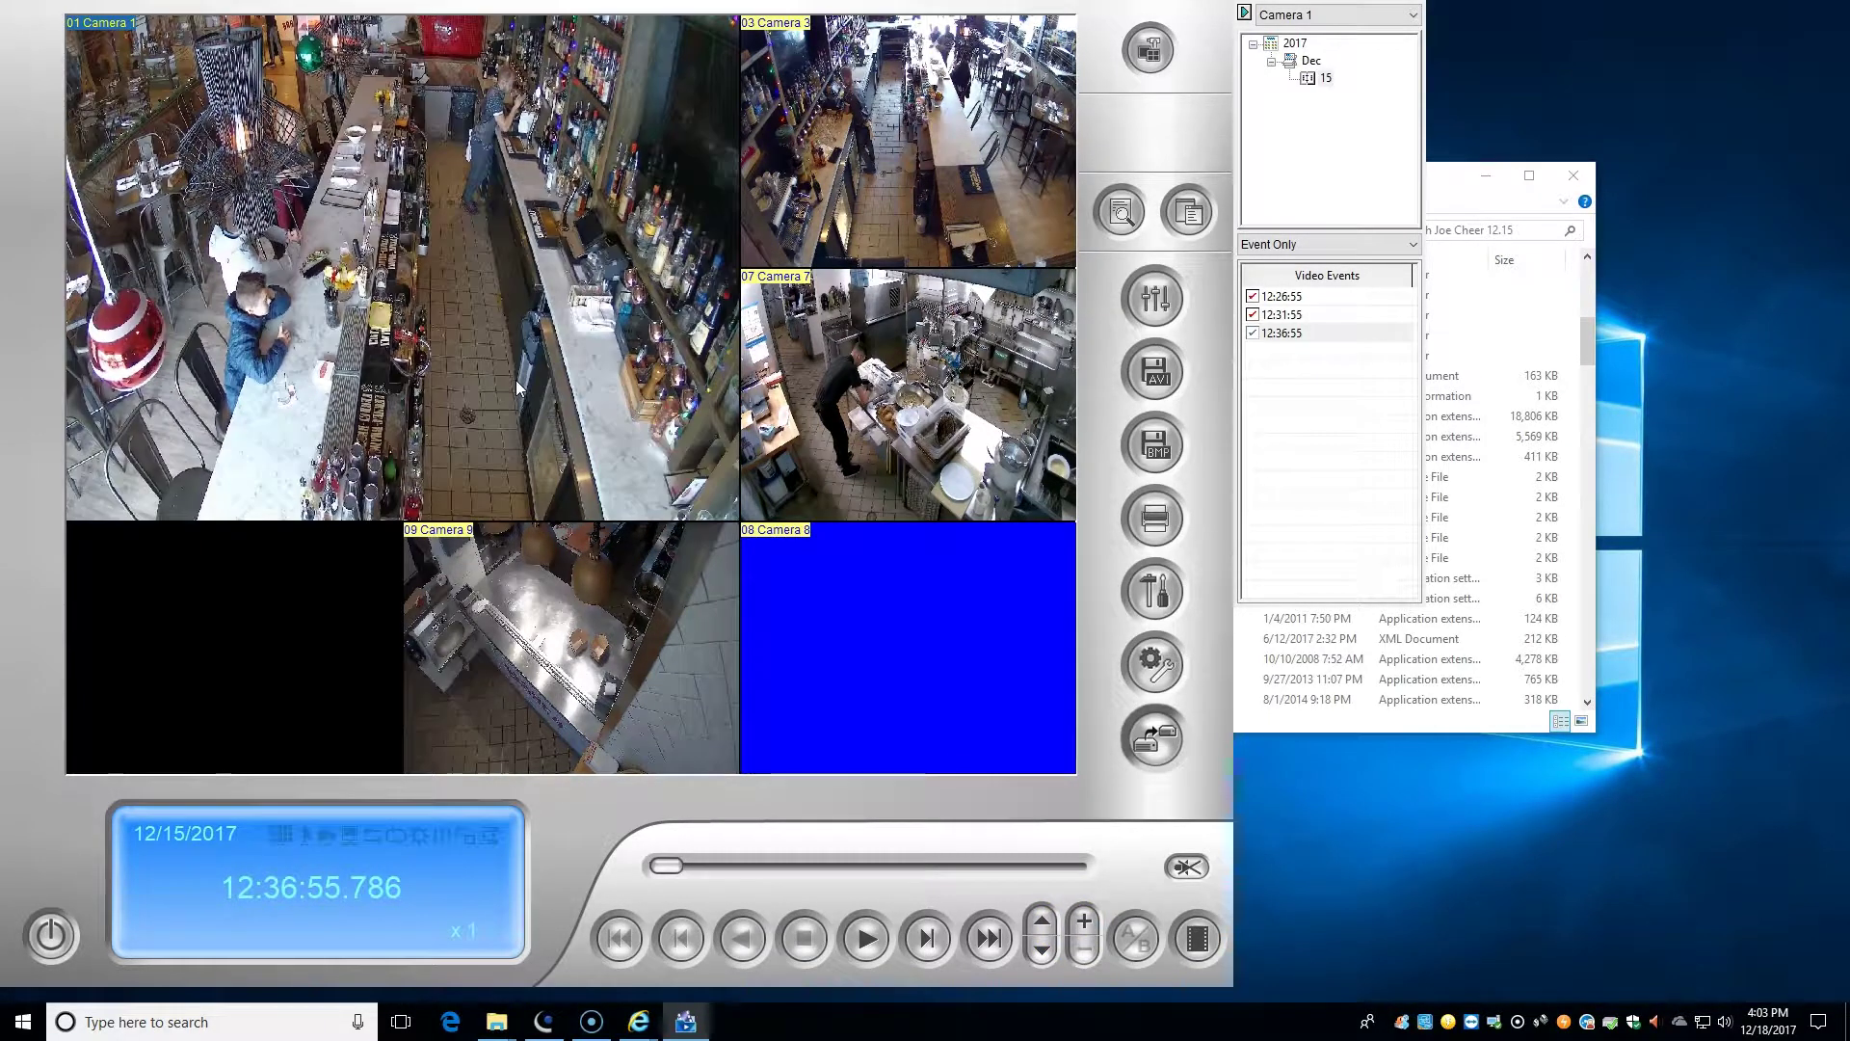